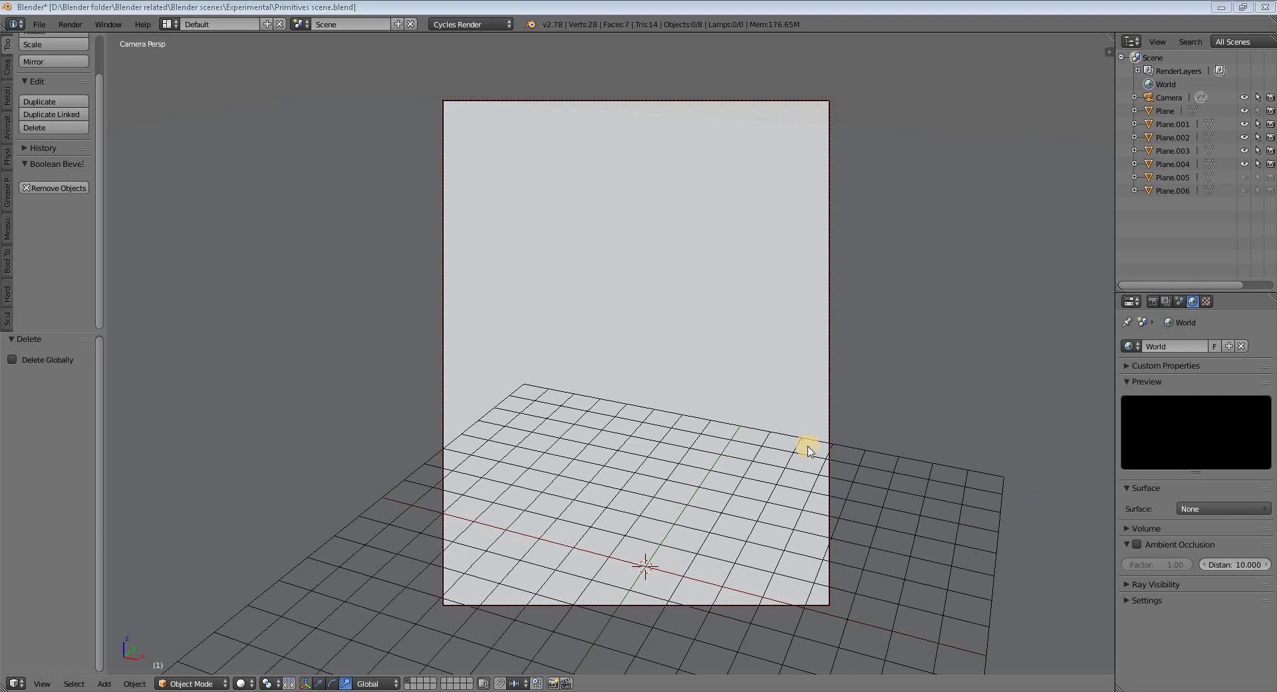
# Step: Add a cube, raise it to Z 5.389, scale it to 2.484, and enable wireframe display
pyautogui.click(107, 684)
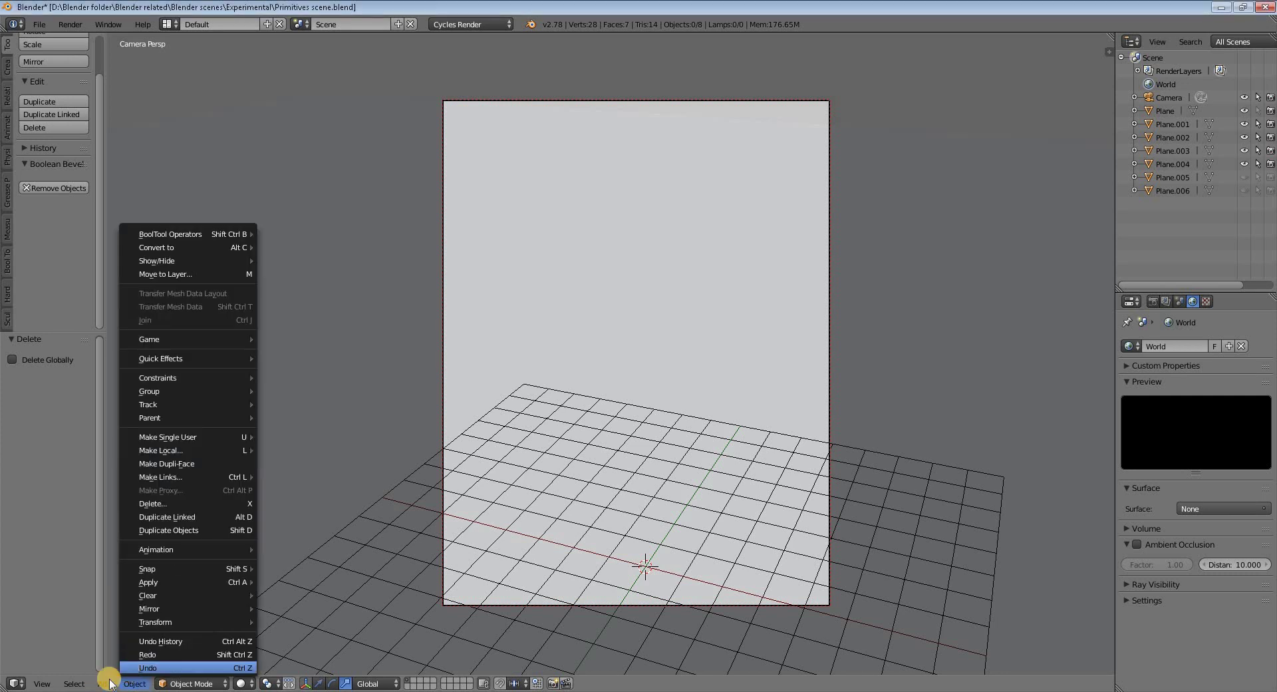
pyautogui.moveTo(121, 668)
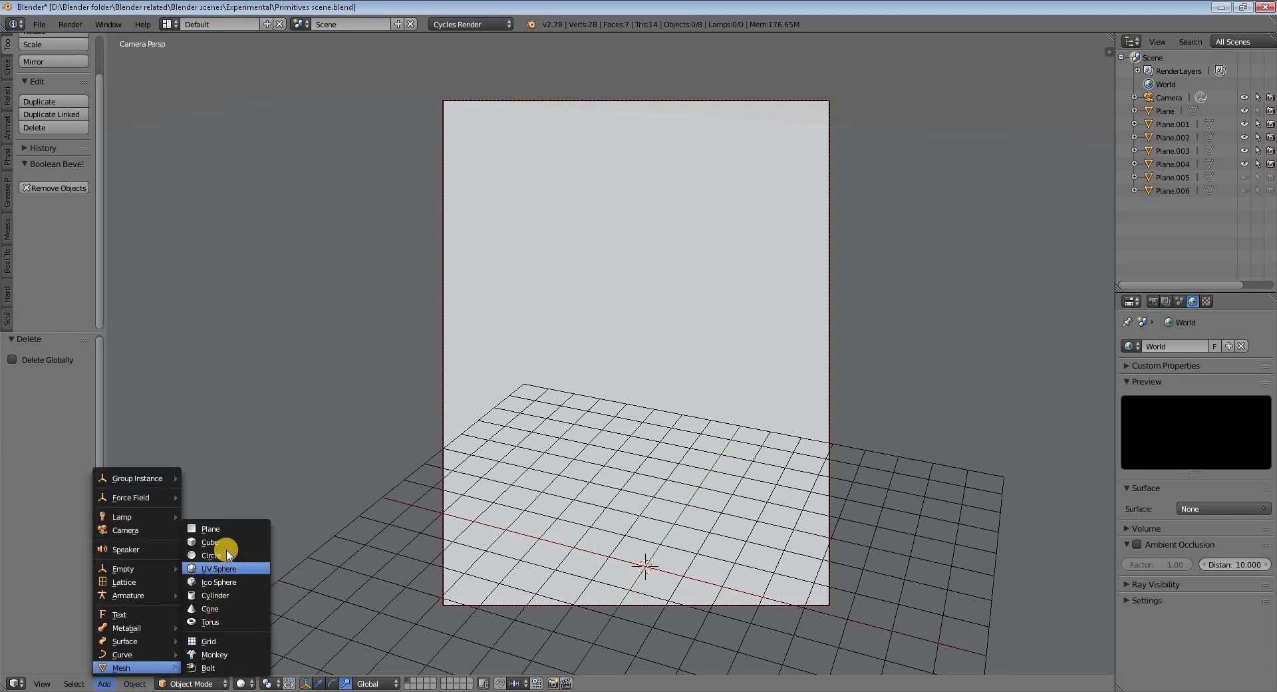
pyautogui.click(210, 542)
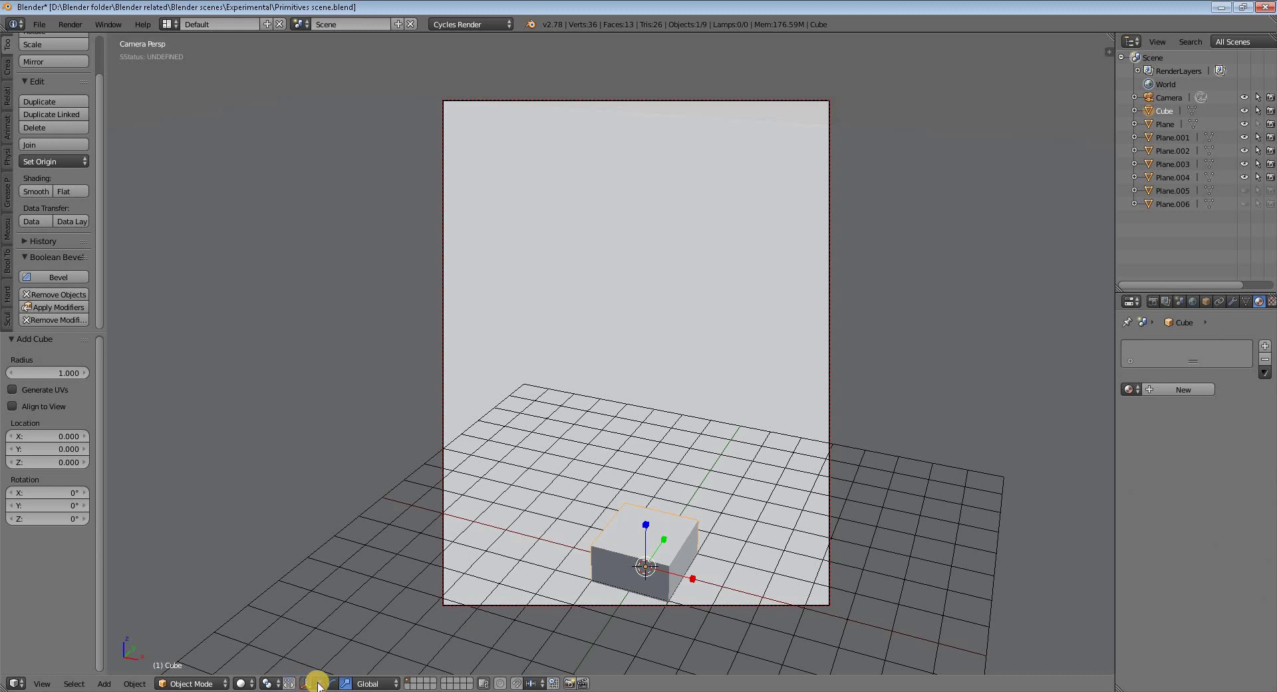
pyautogui.moveTo(644, 522); pyautogui.dragTo(645, 327)
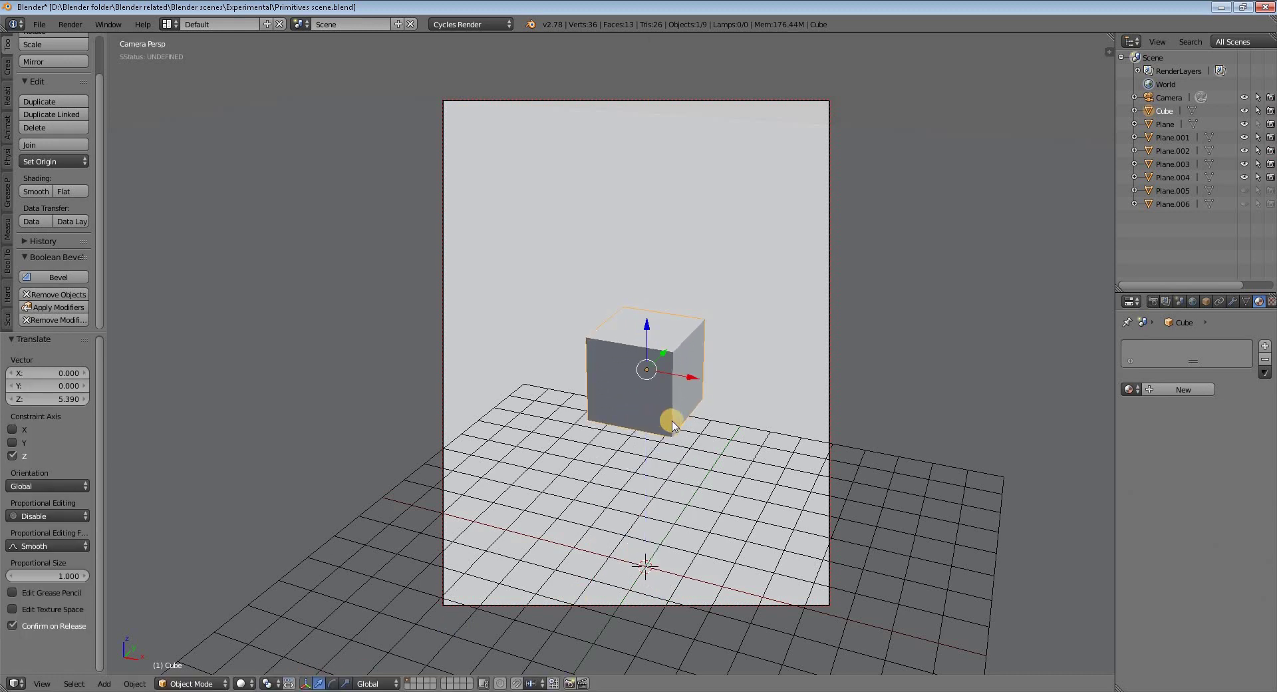
pyautogui.press('s')
pyautogui.click(756, 458)
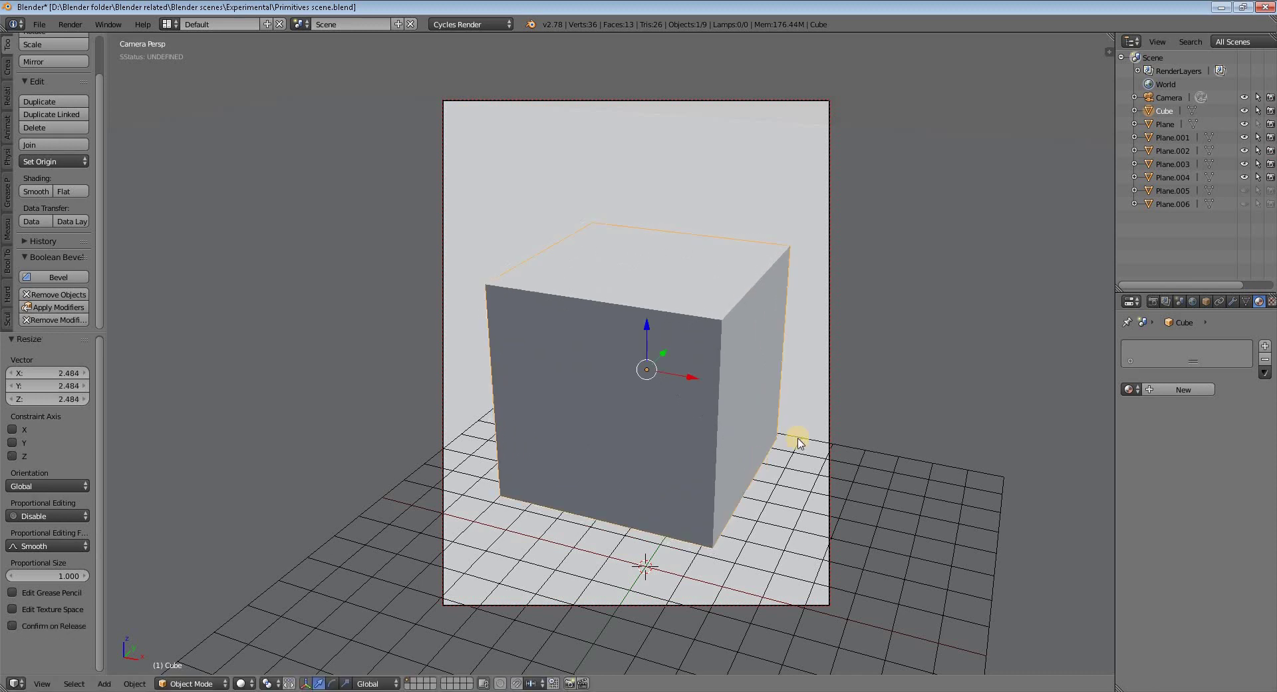
pyautogui.click(1205, 301)
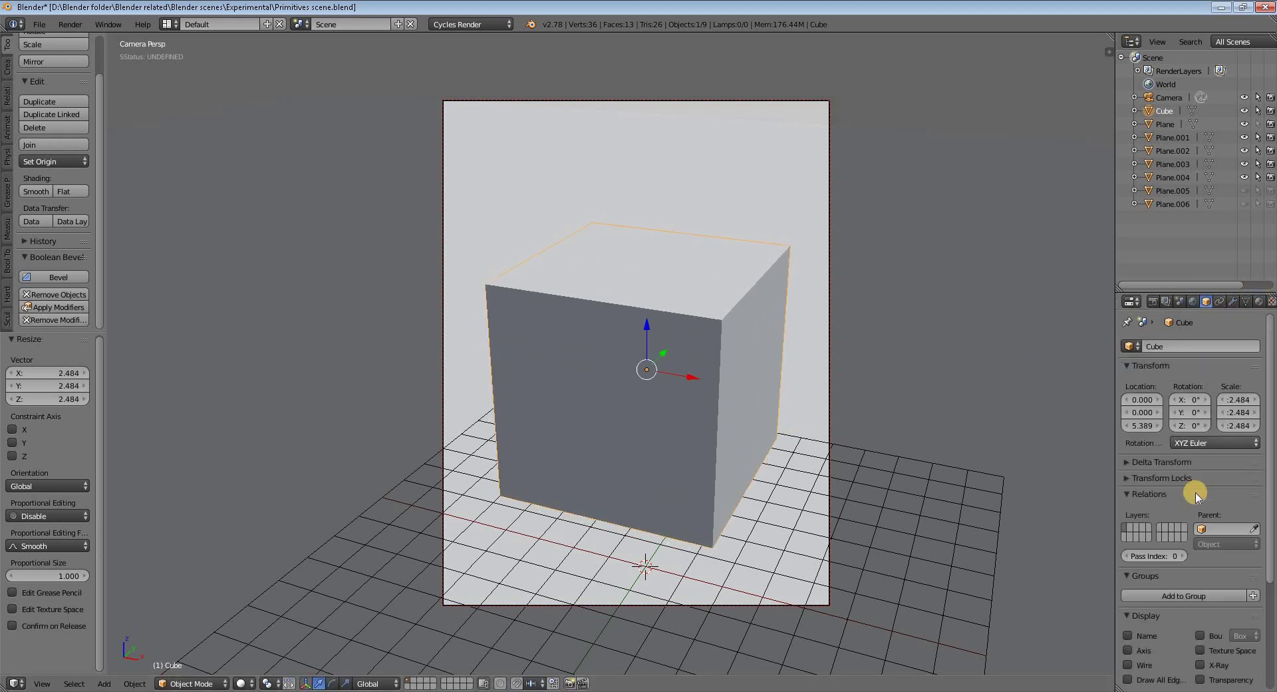
pyautogui.click(1128, 664)
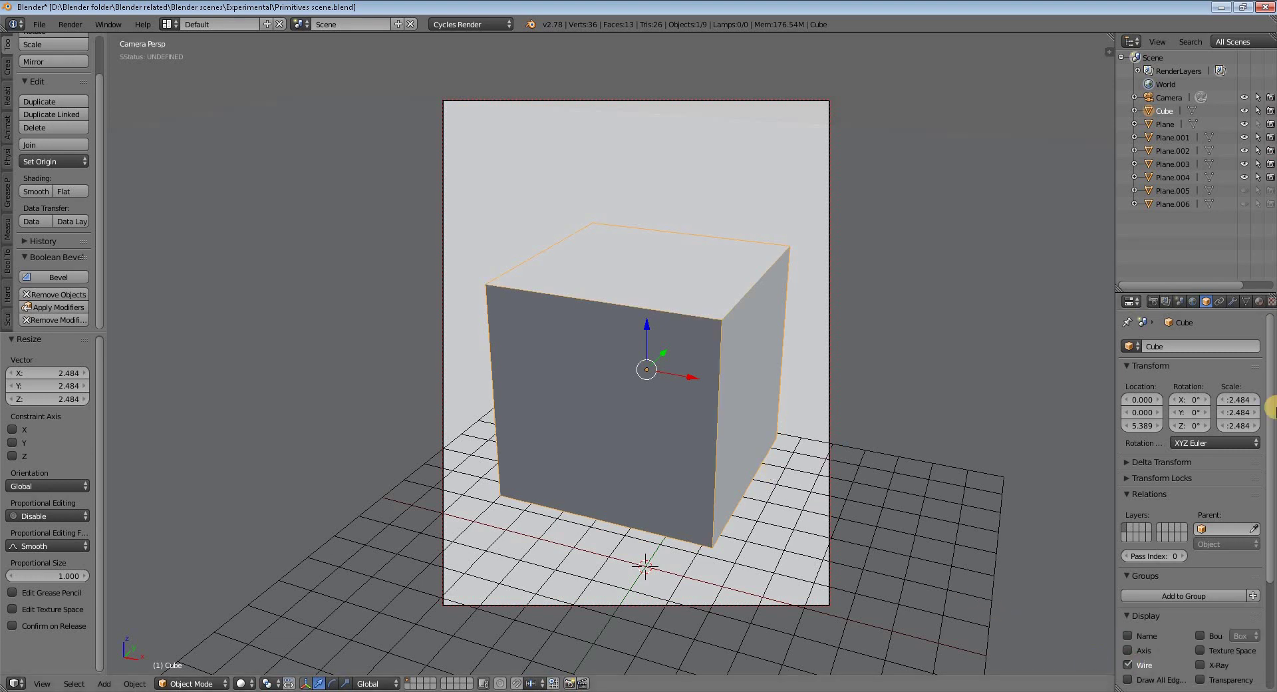
# Step: Add a Subdivision Surface modifier with 4 viewport subdivisions and apply it to the cube
pyautogui.click(1232, 302)
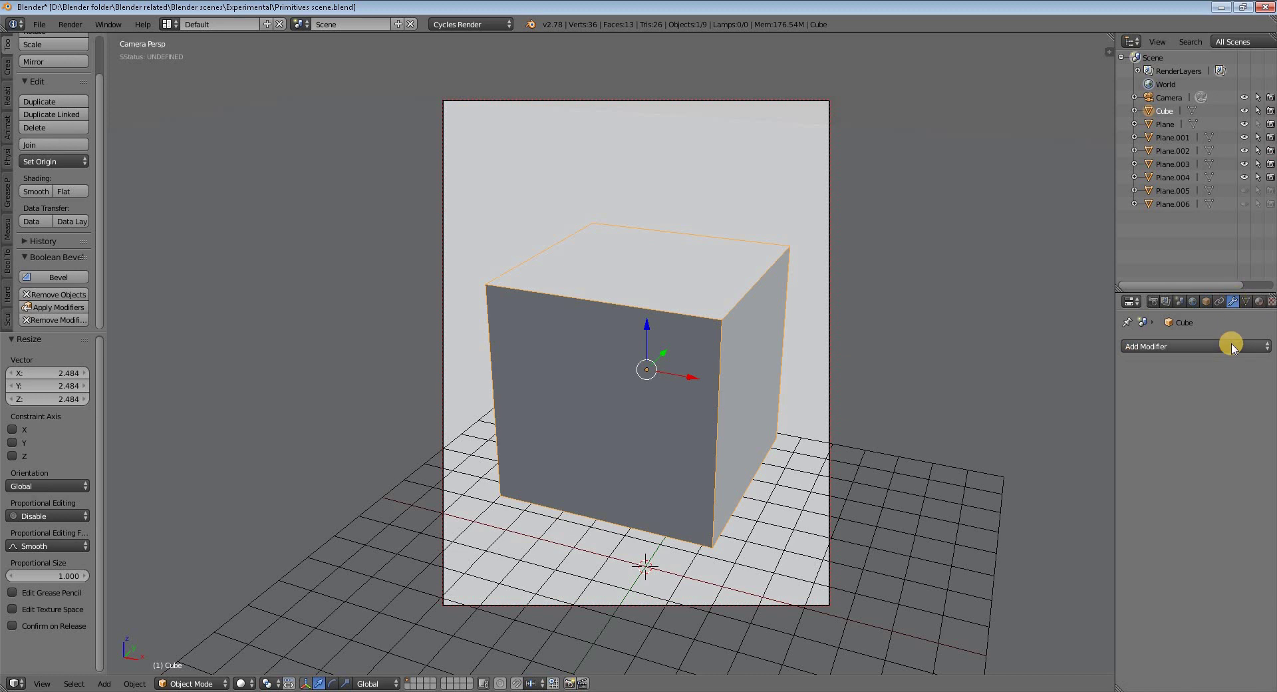
pyautogui.click(1230, 343)
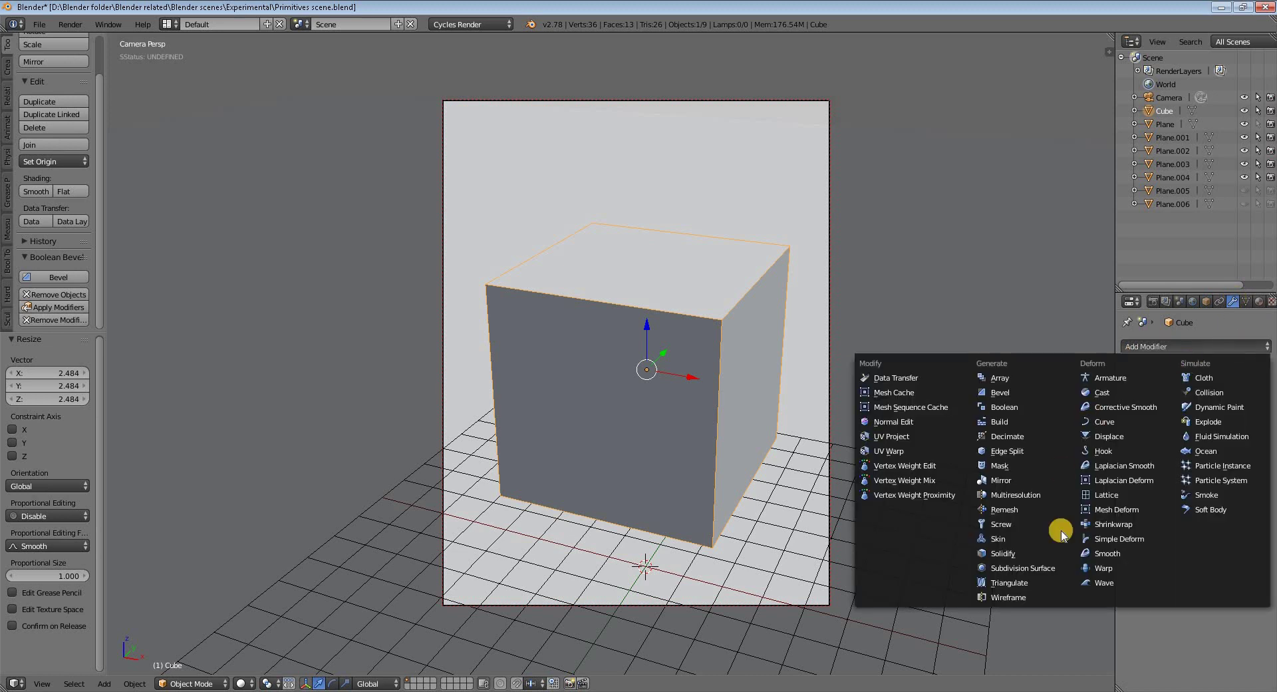
pyautogui.click(1060, 570)
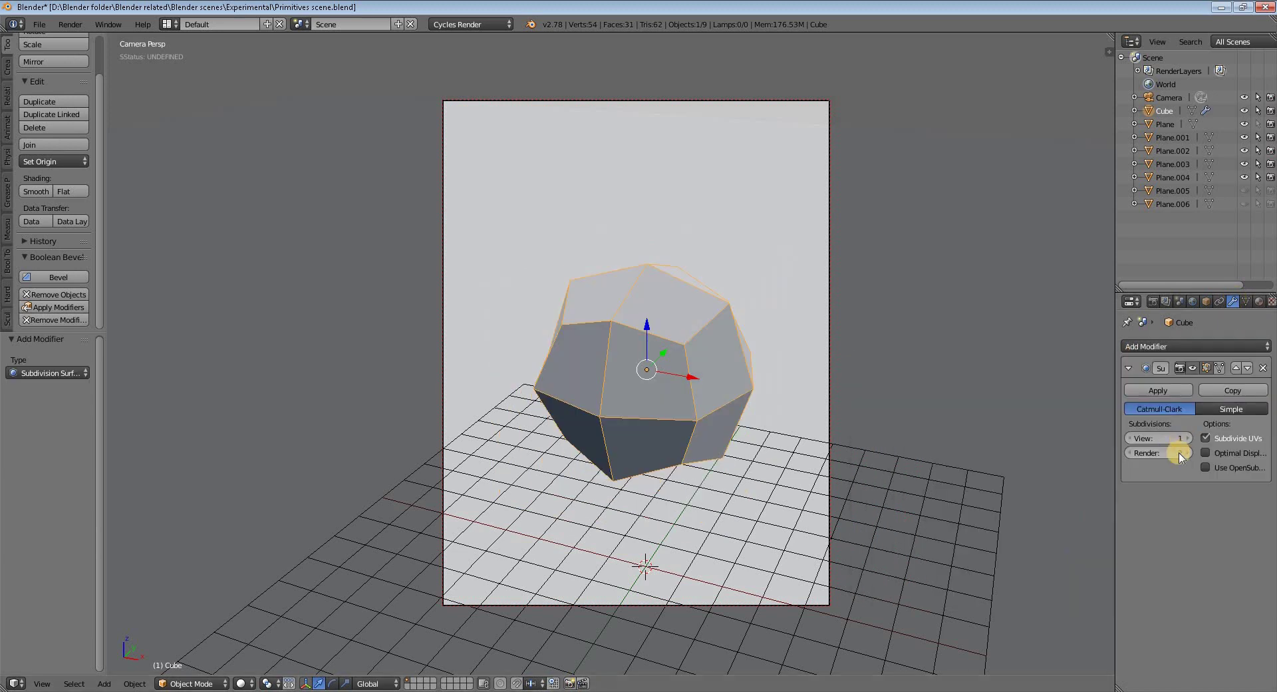
pyautogui.click(1188, 438)
pyautogui.click(1188, 439)
pyautogui.click(1187, 438)
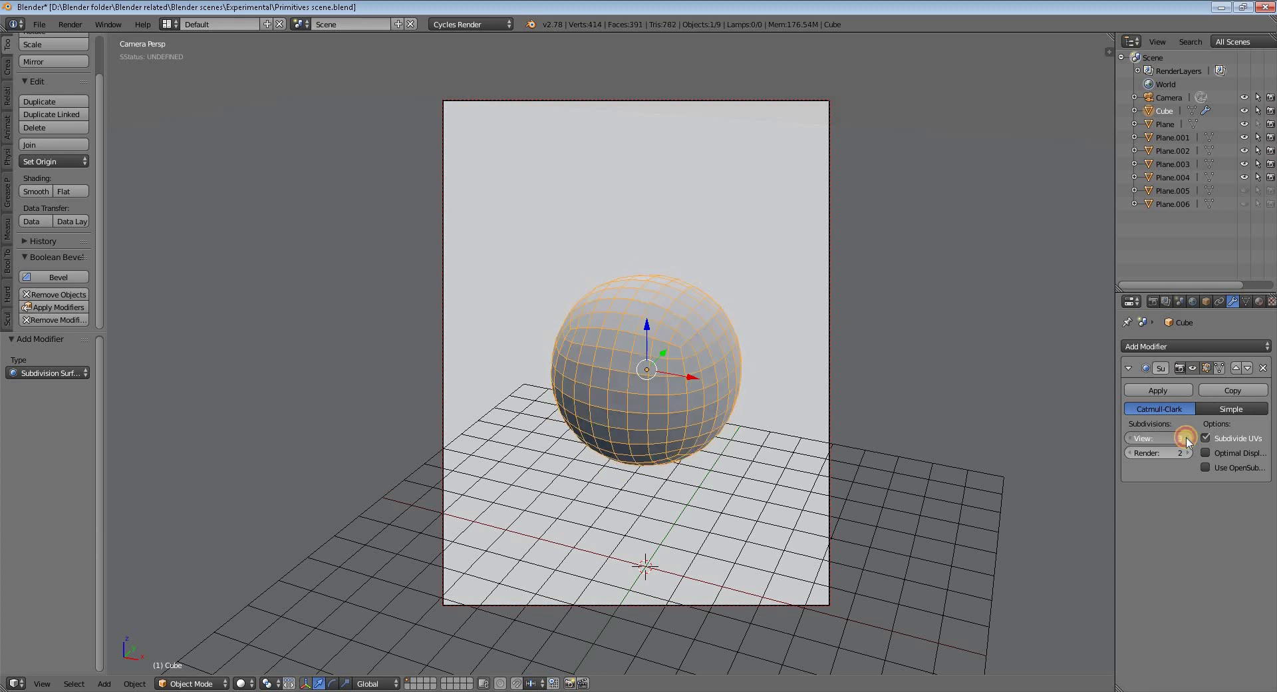
pyautogui.click(1169, 392)
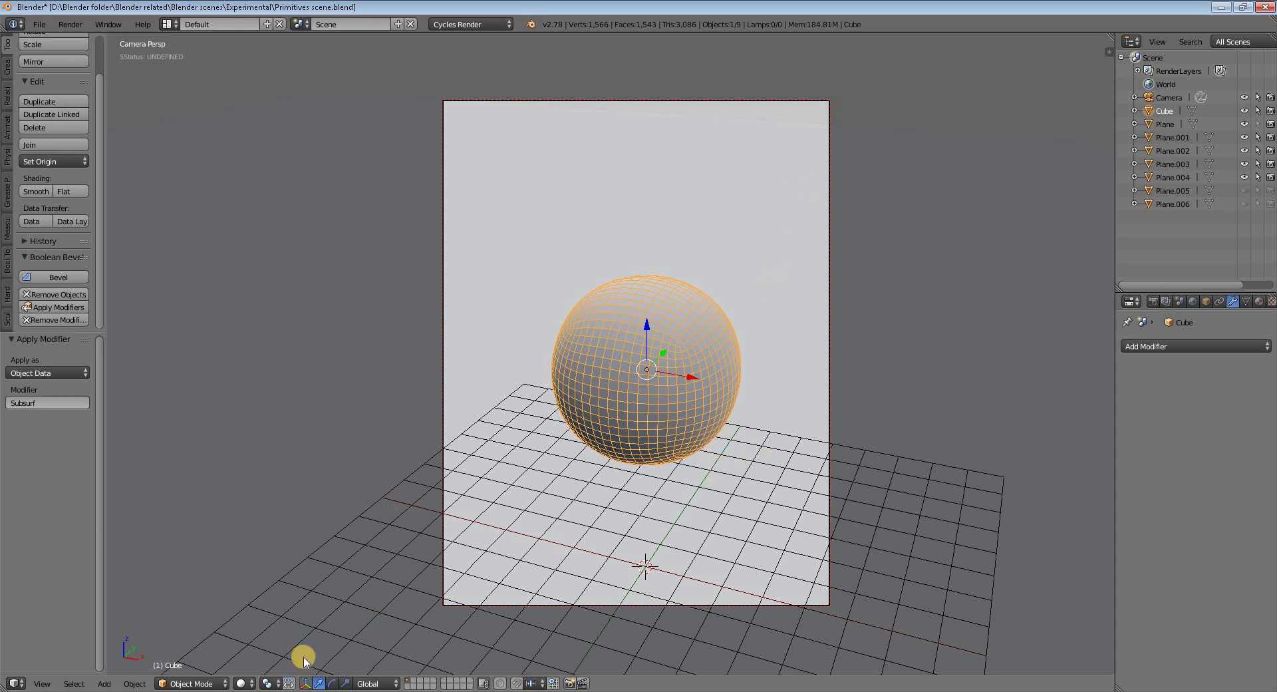
# Step: Stretch the sphere vertically along Z into an egg shape
pyautogui.click(345, 683)
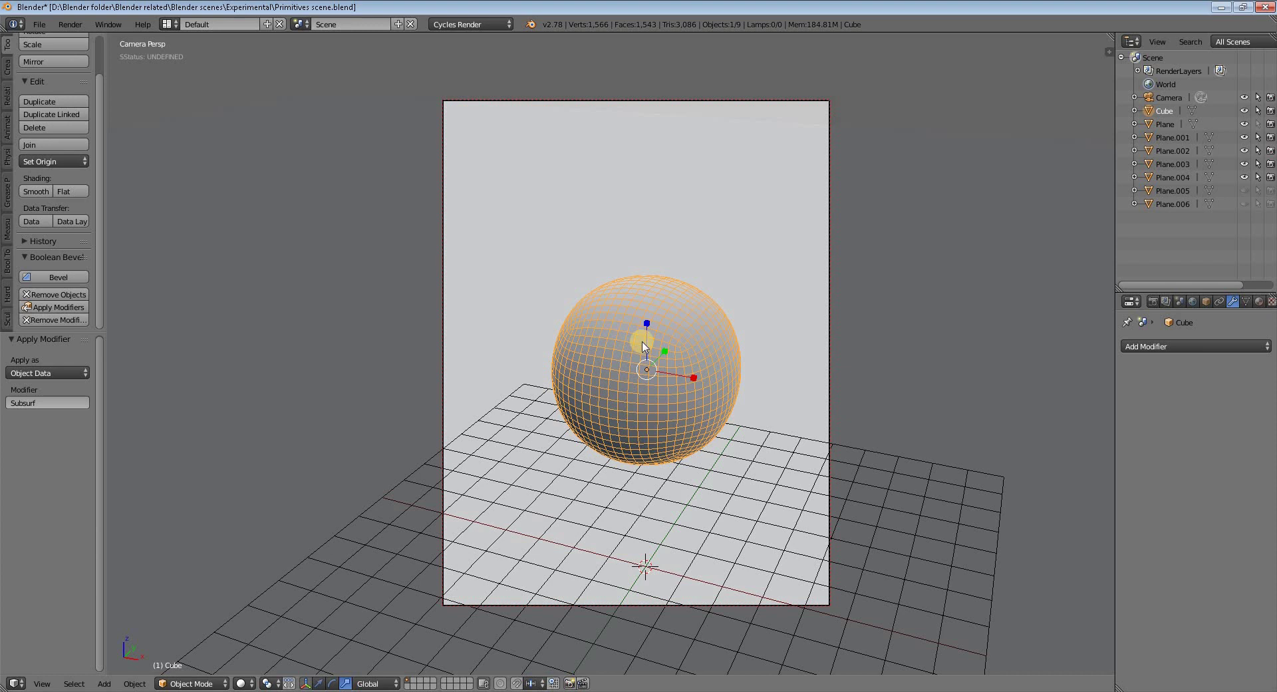
pyautogui.moveTo(649, 323); pyautogui.dragTo(649, 298)
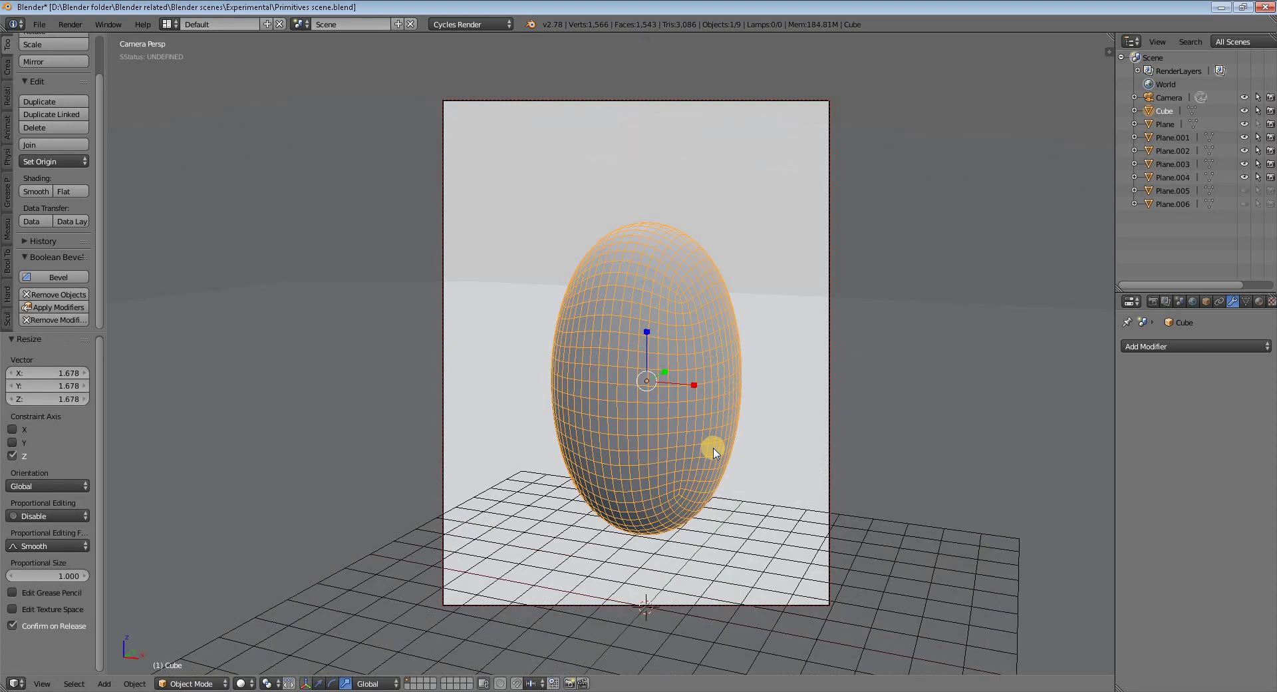
pyautogui.moveTo(713, 452); pyautogui.dragTo(647, 365, button='middle')
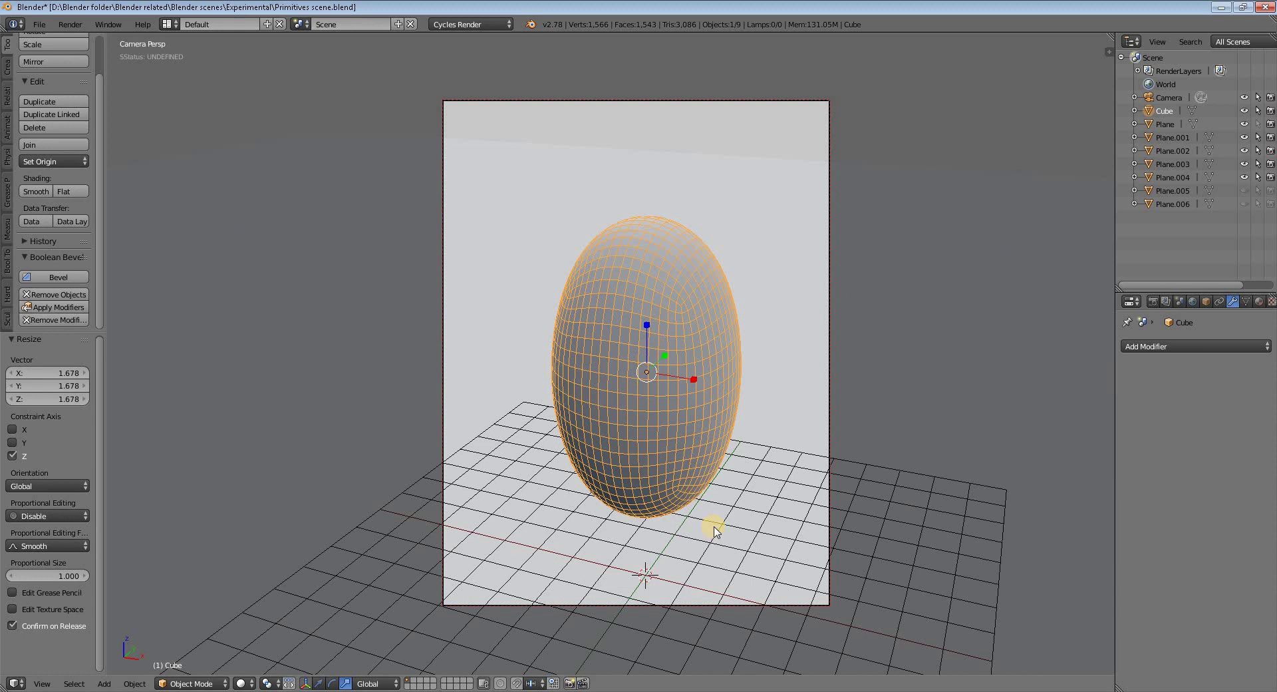
pyautogui.keyDown('shift'); pyautogui.moveTo(727, 508); pyautogui.dragTo(718, 490, button='middle'); pyautogui.keyUp('shift')
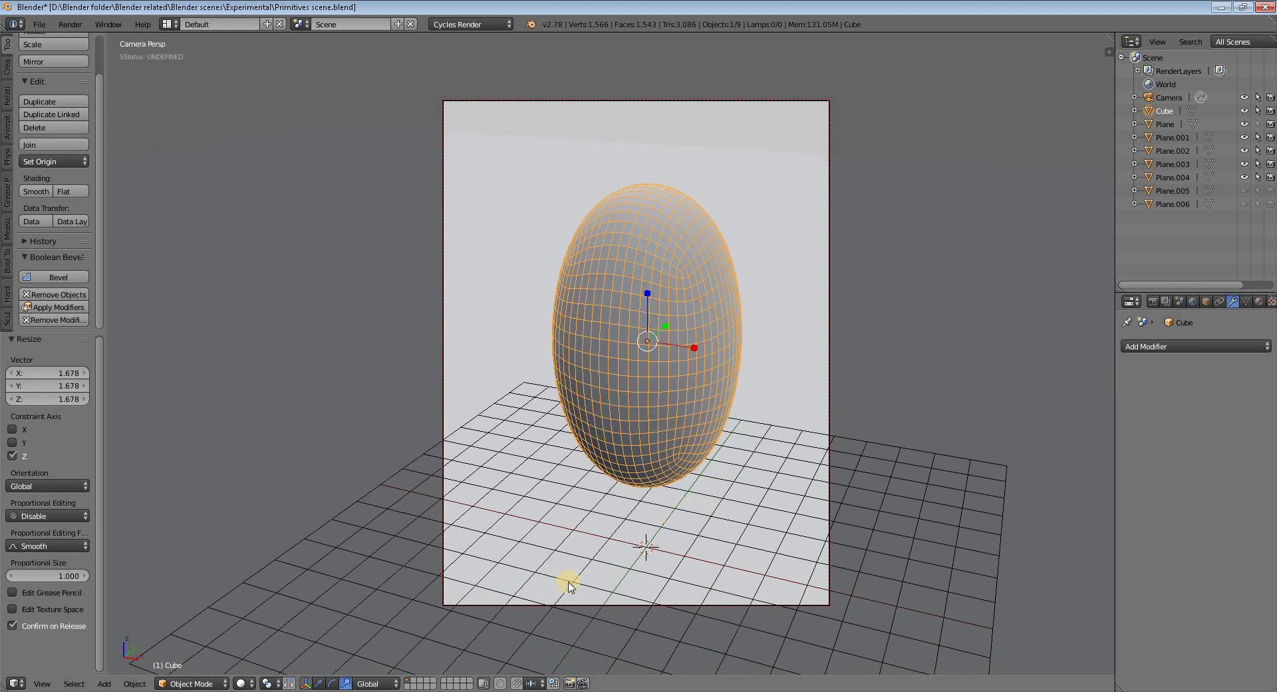
pyautogui.click(319, 683)
# Step: Duplicate the egg, scale the copy to 0.634, and move it 0.5 along Y
pyautogui.hotkey('shift', 'd')
pyautogui.rightClick(698, 396)
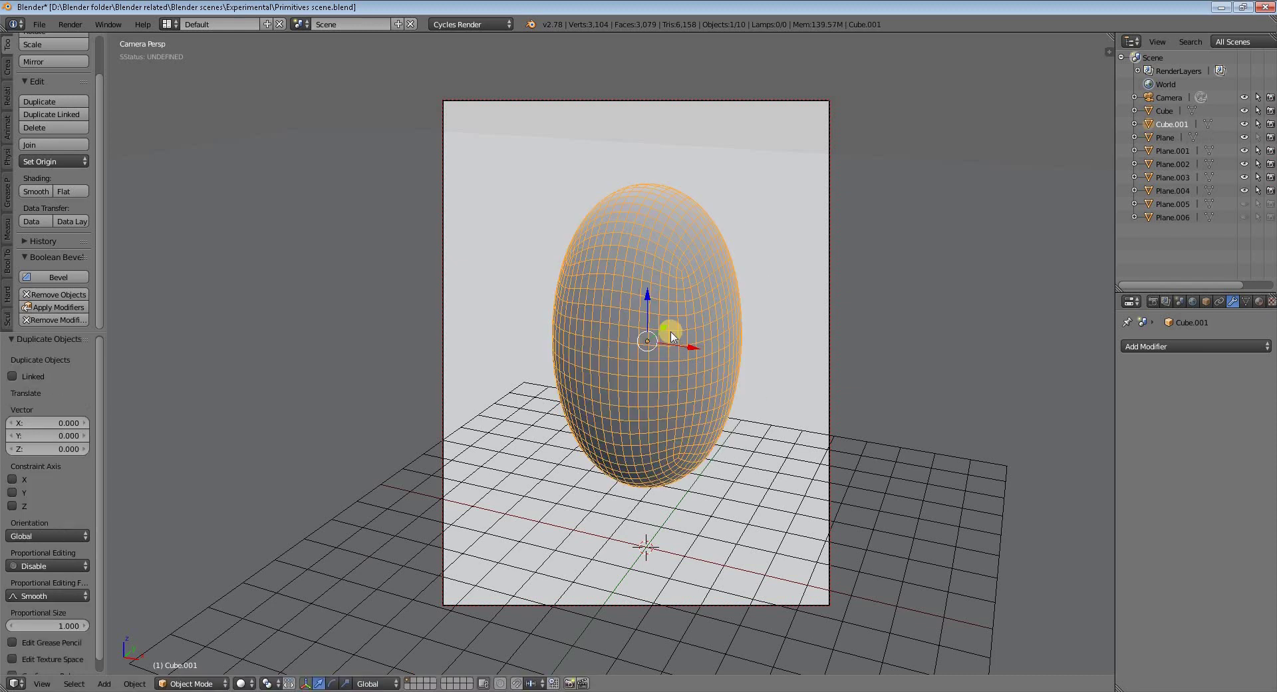
pyautogui.moveTo(656, 338); pyautogui.dragTo(644, 370)
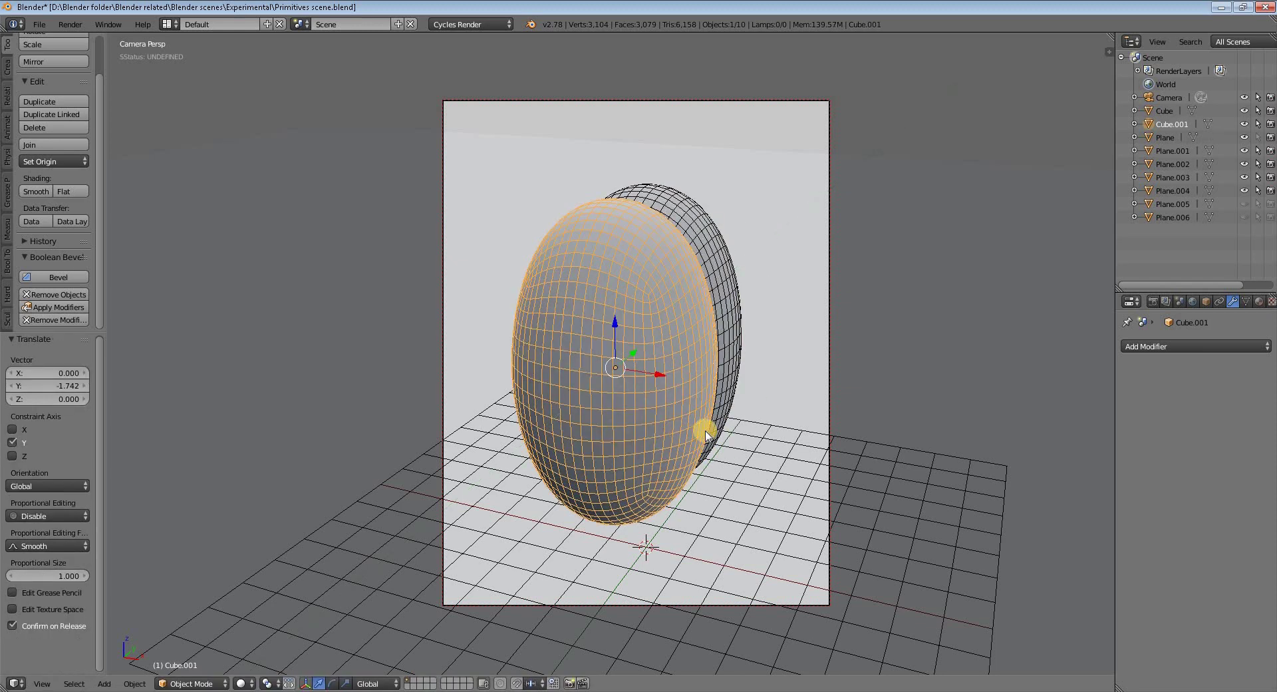
pyautogui.press('s')
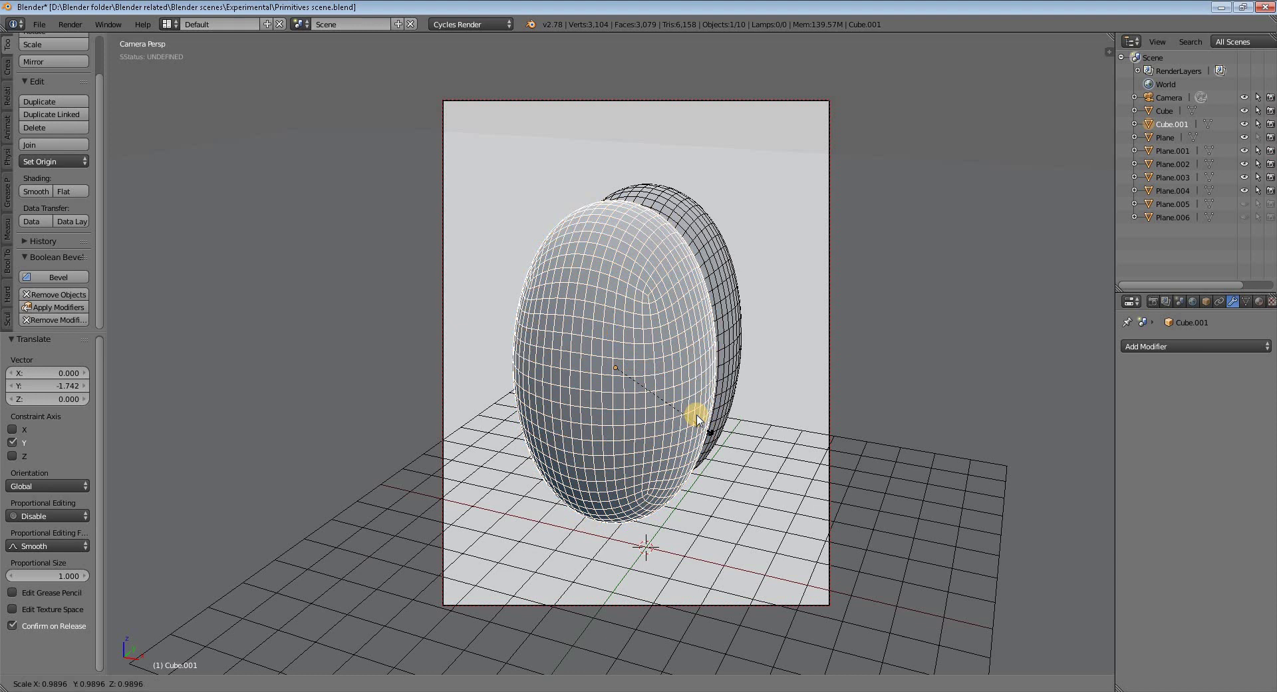
pyautogui.click(678, 399)
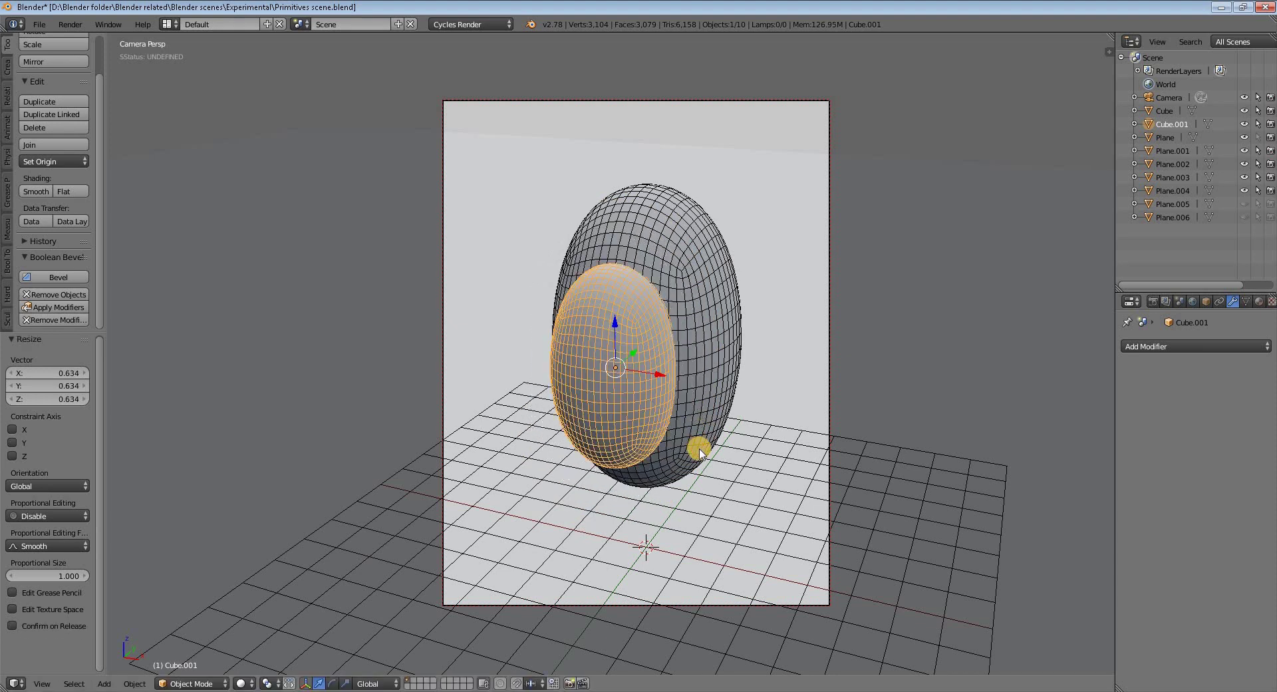
pyautogui.scroll(4, 685, 450)
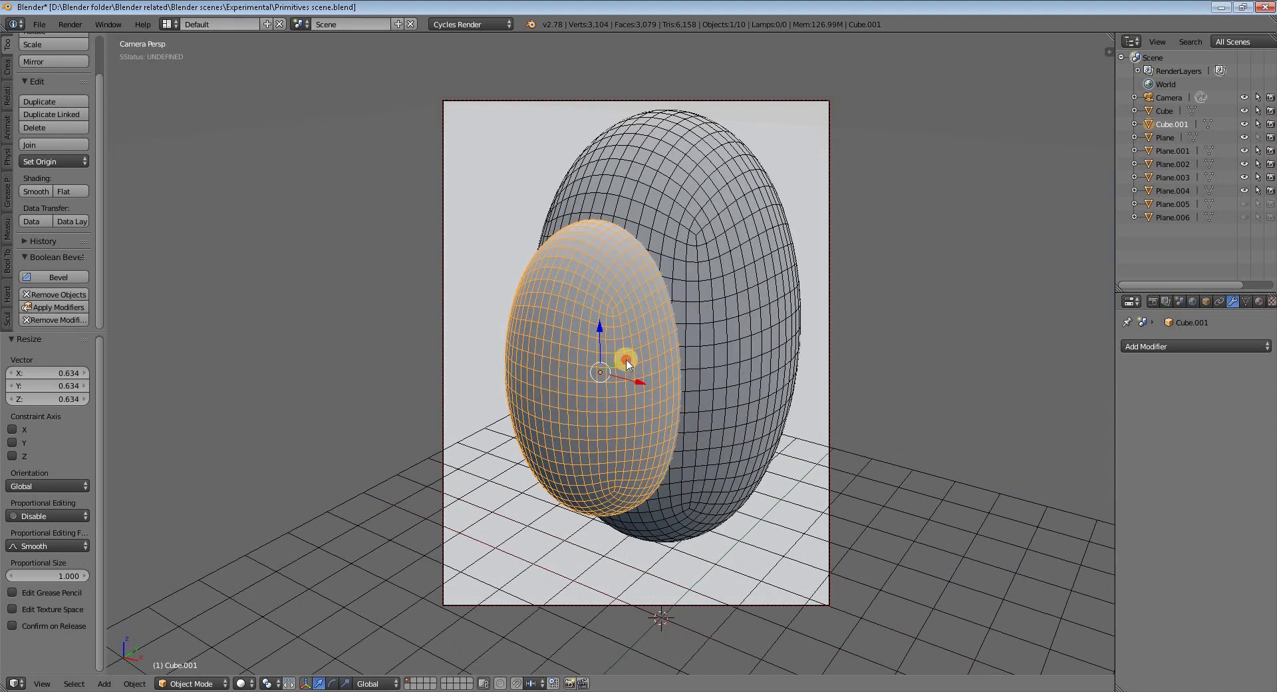
pyautogui.press('g')
pyautogui.press('y')
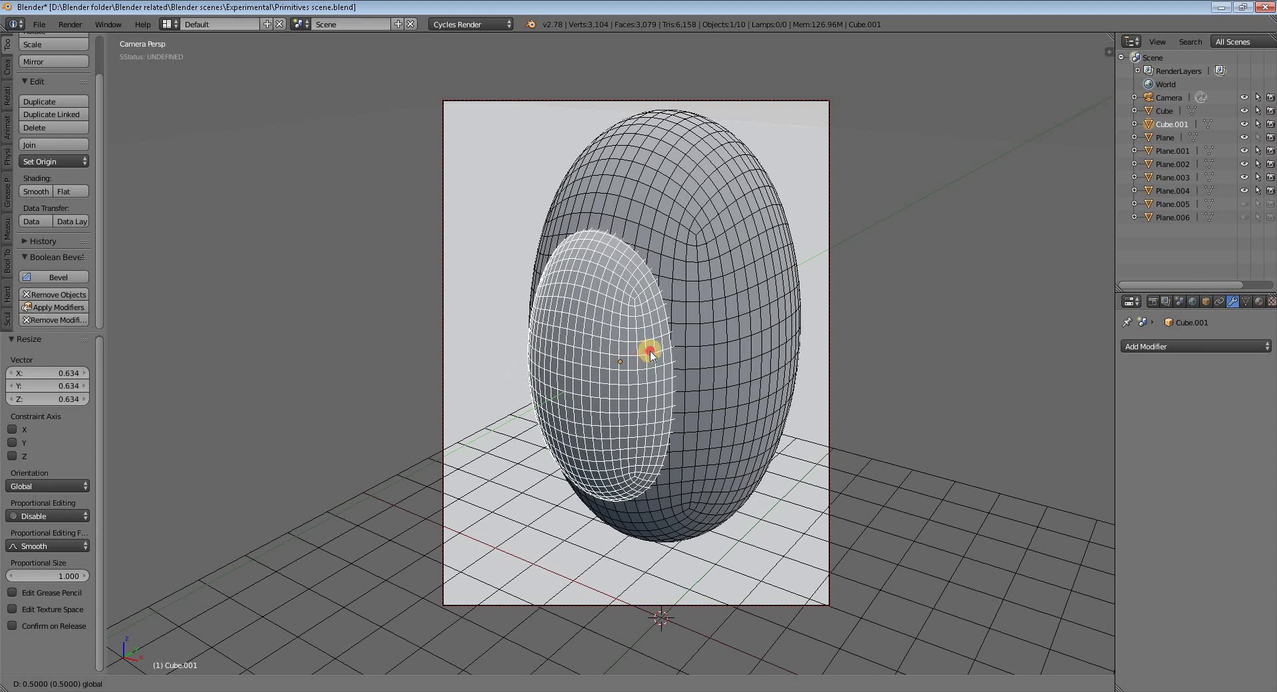
pyautogui.click(648, 350)
# Step: Unite the small egg Cube.001 with the large egg using a Bool Tool Union
pyautogui.keyDown('shift'); pyautogui.rightClick(762, 332); pyautogui.keyUp('shift')
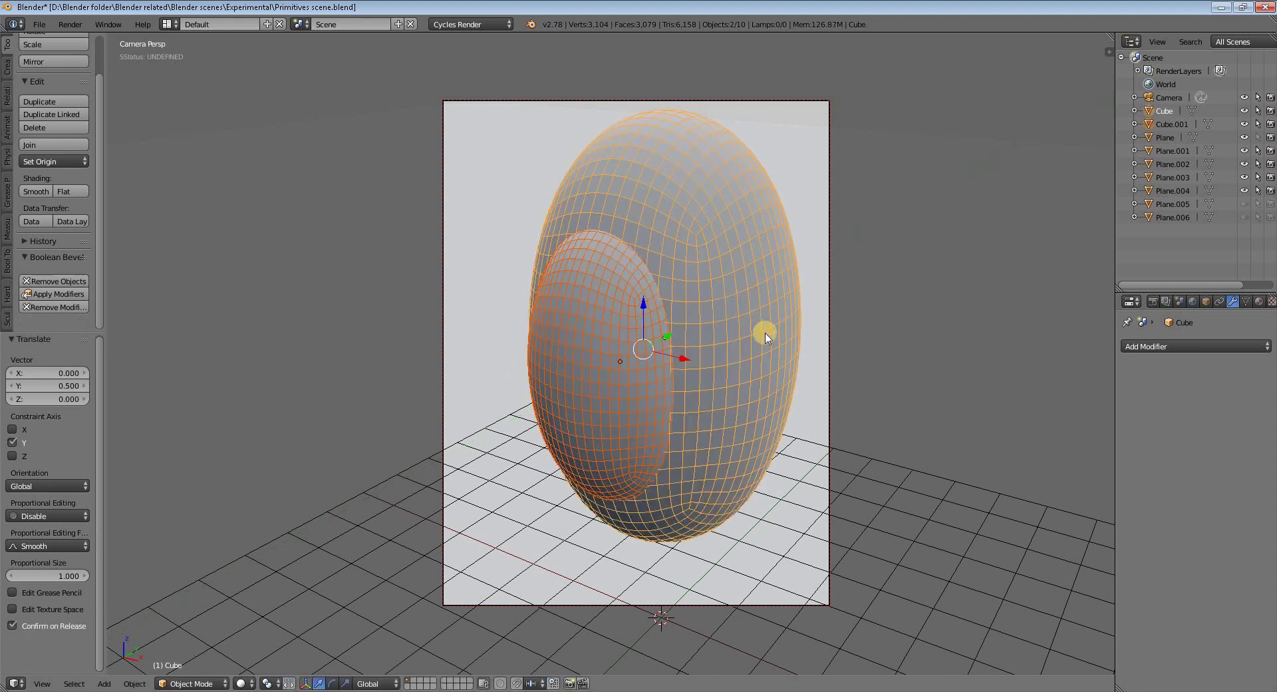
pyautogui.click(8, 266)
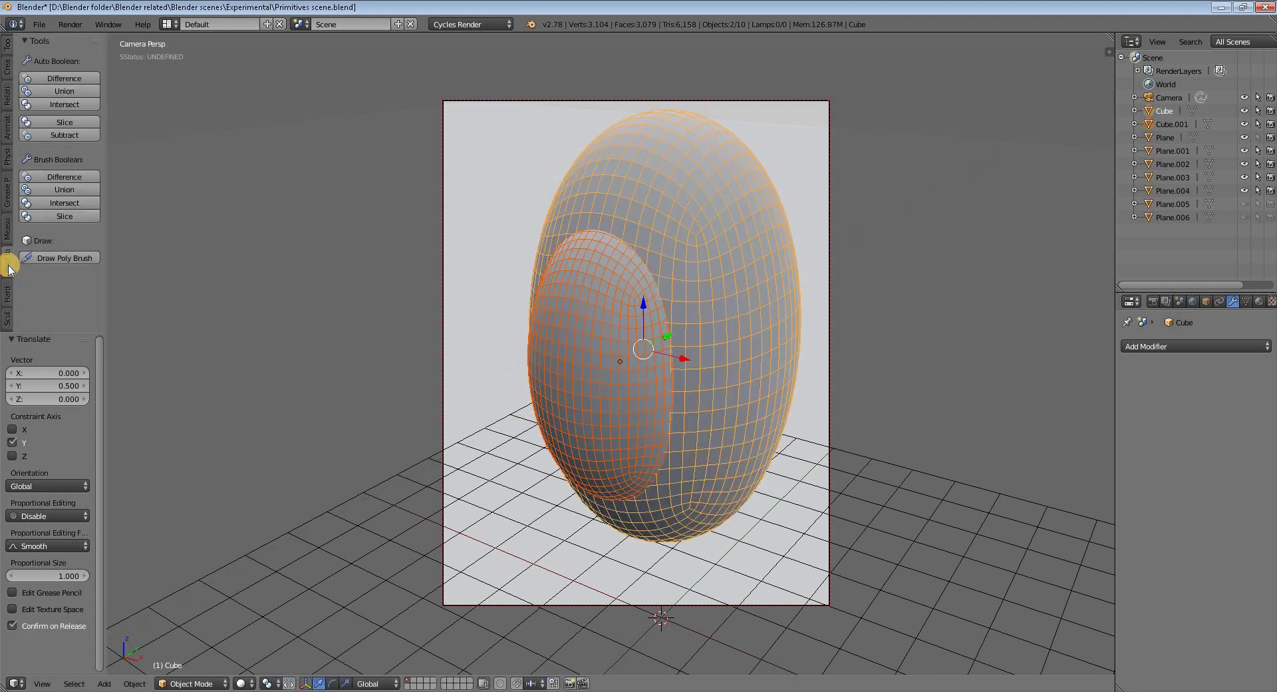
pyautogui.click(65, 190)
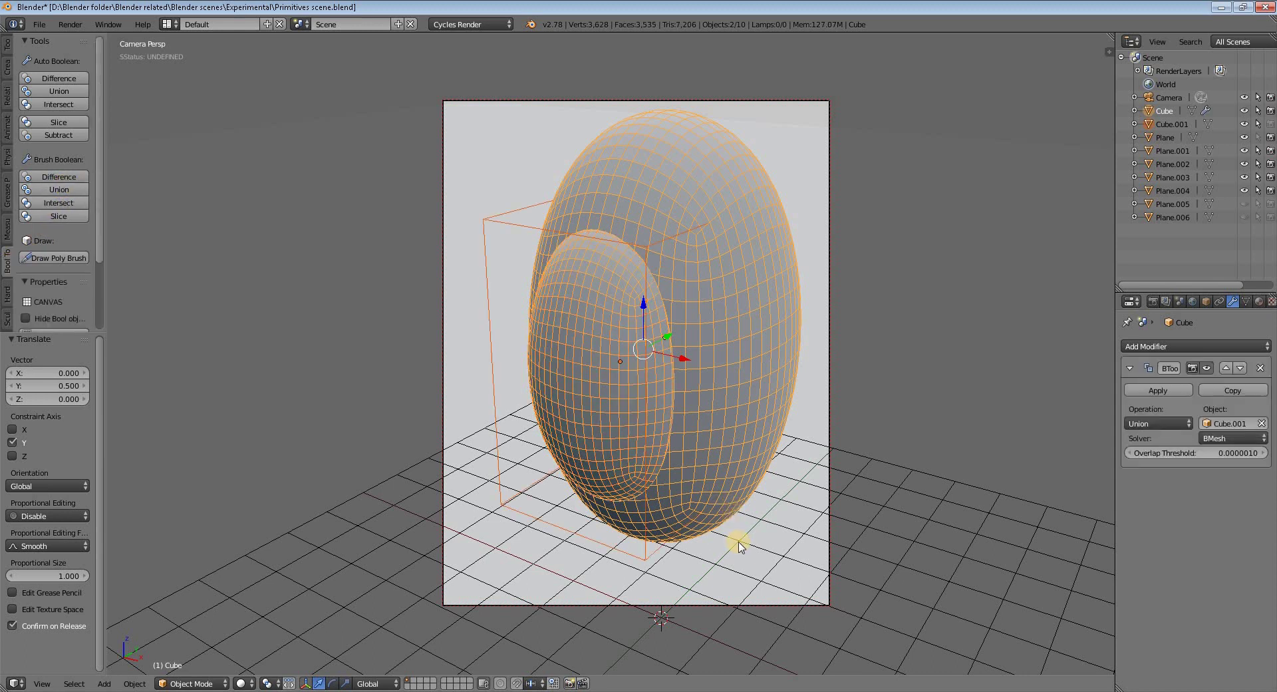
pyautogui.moveTo(741, 541); pyautogui.dragTo(779, 538, button='middle')
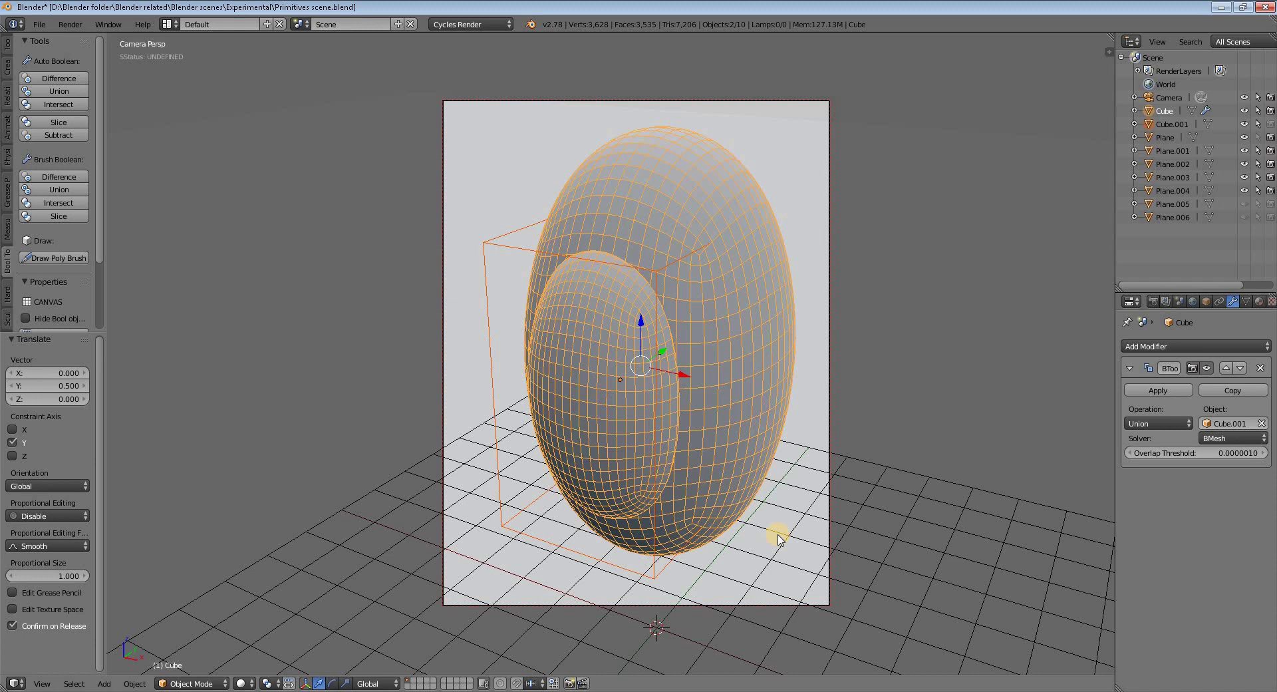
# Step: Reselect only the large egg and reveal the Boolean Bevel options in the Tools tab
pyautogui.press('a')
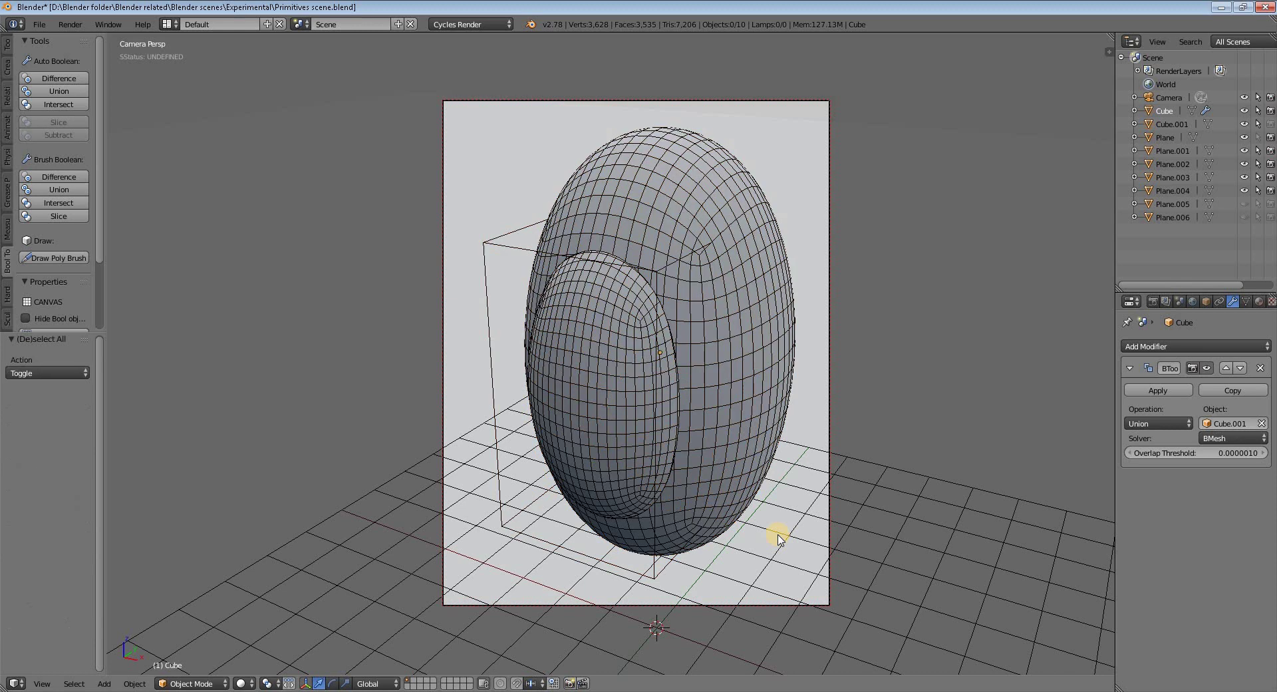
pyautogui.rightClick(714, 201)
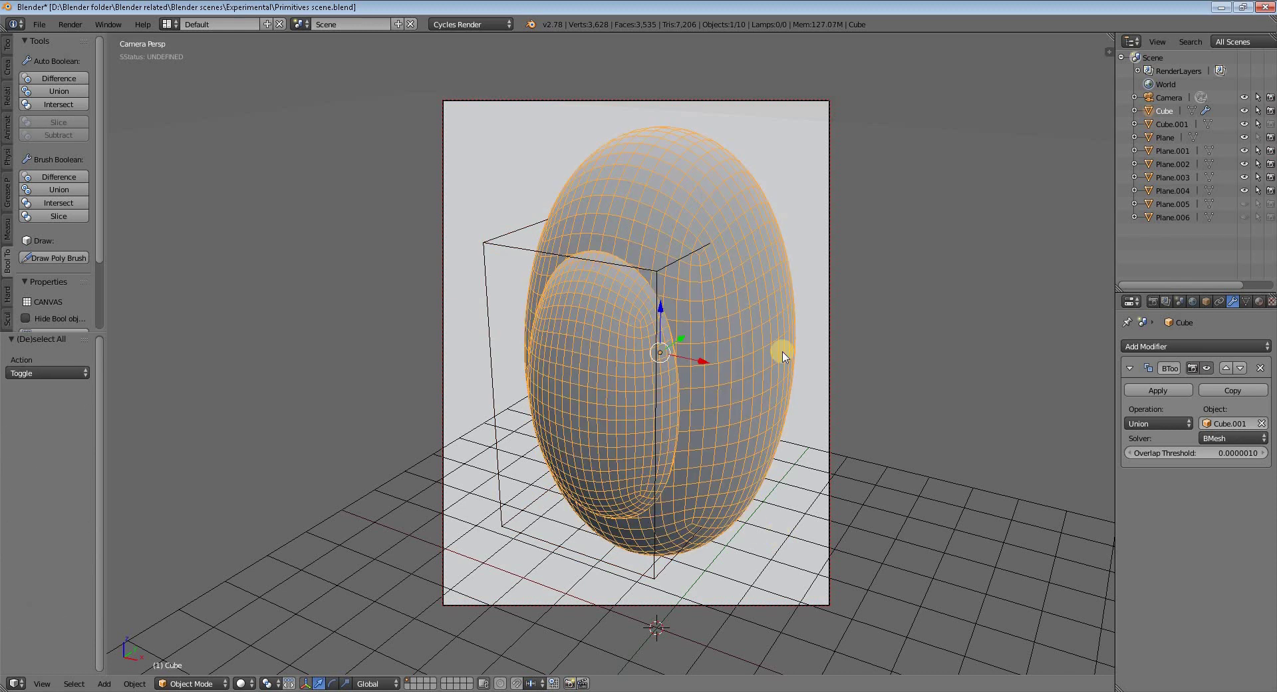
pyautogui.click(8, 46)
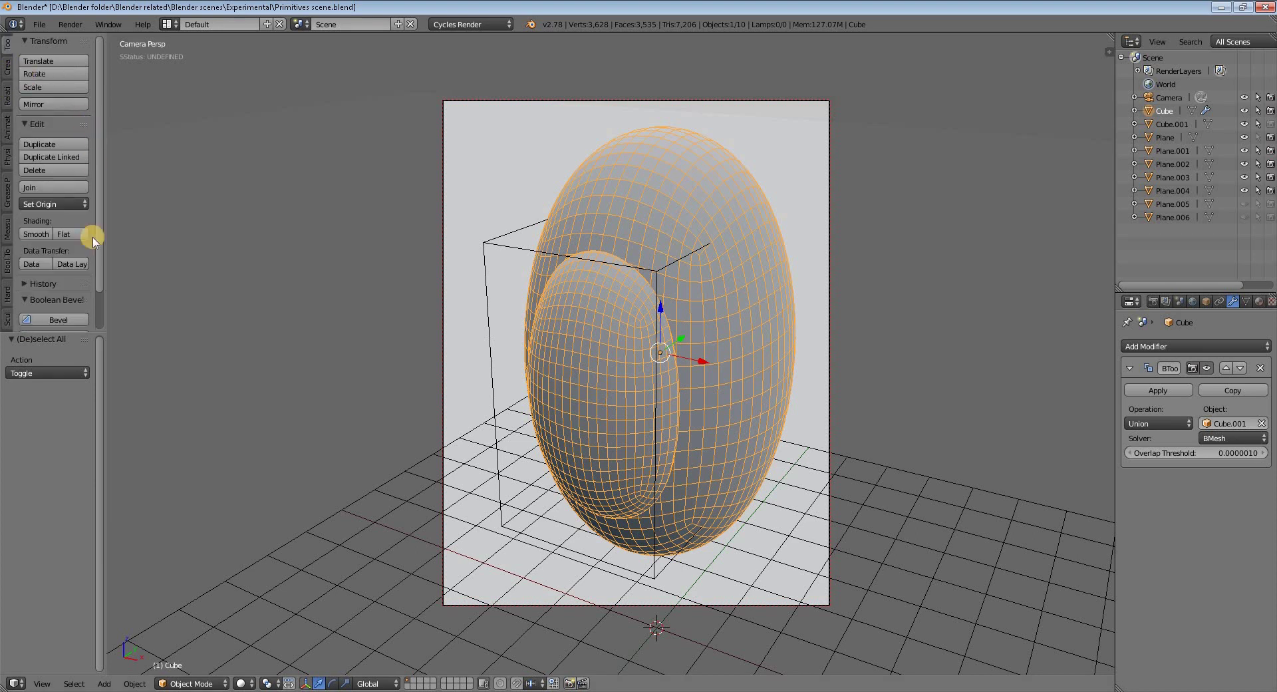
pyautogui.moveTo(86, 331); pyautogui.dragTo(83, 491)
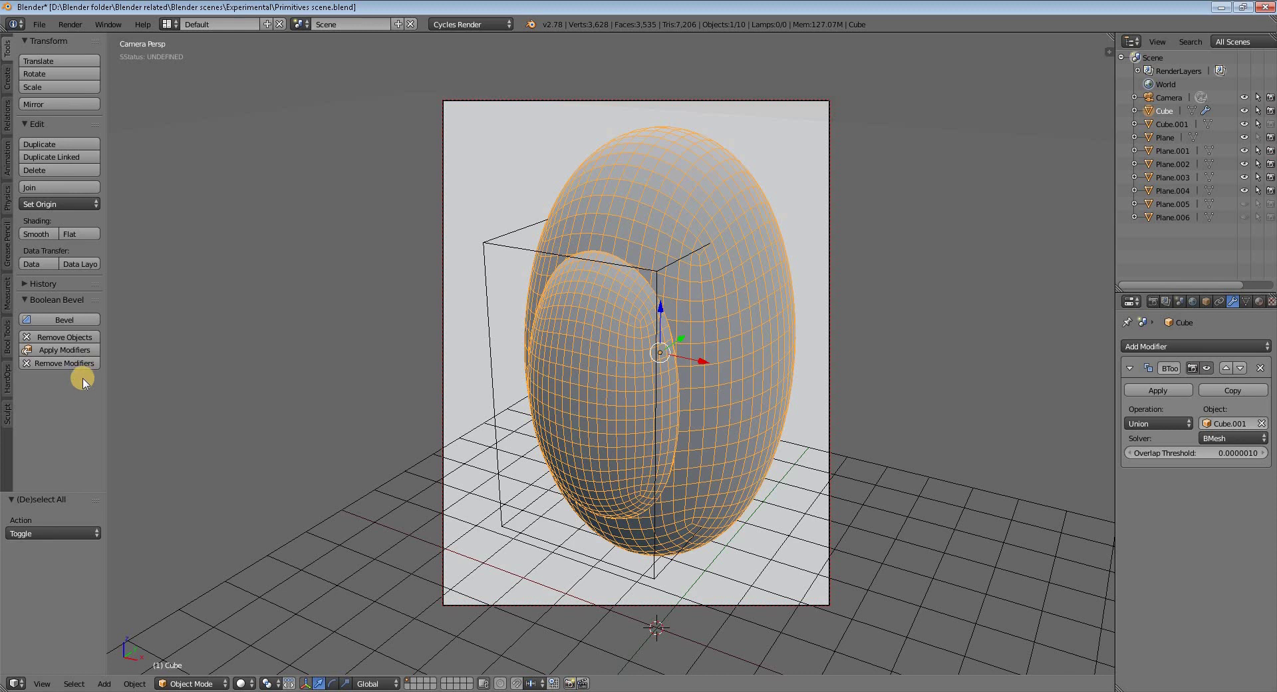
# Step: Create the Boolean Bevel slice, cutting a filleted oval opening, and expand all its settings
pyautogui.click(69, 322)
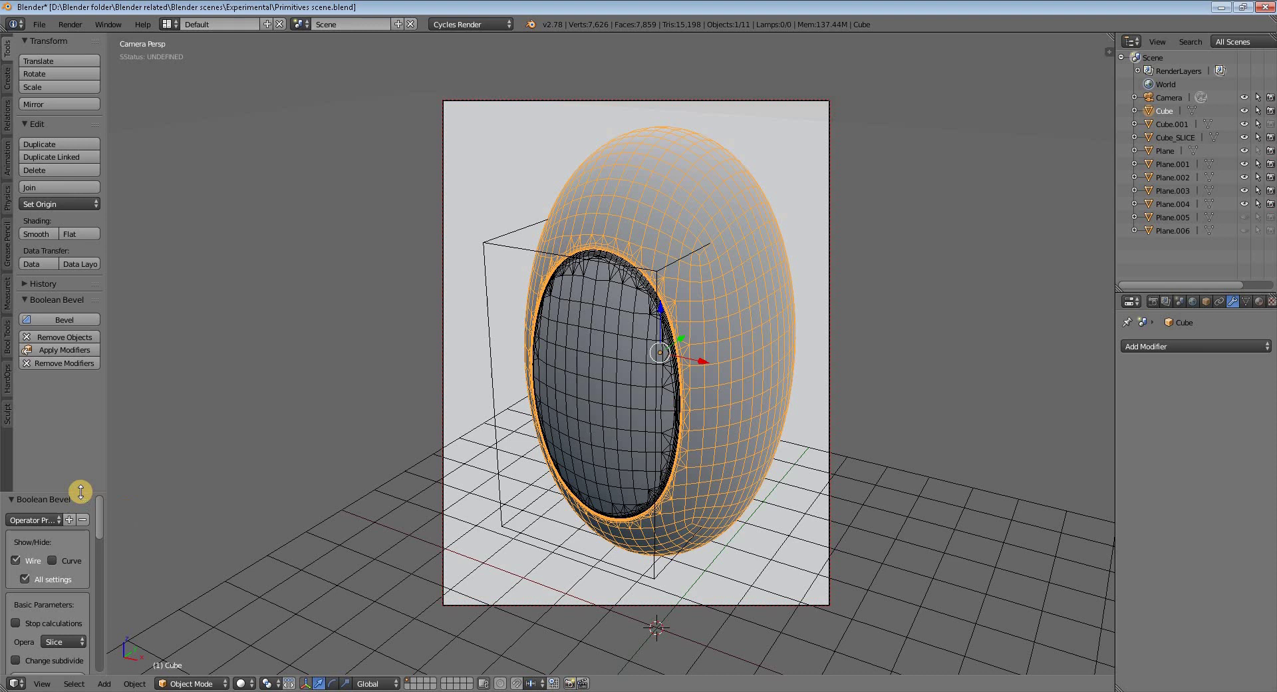
pyautogui.moveTo(81, 492); pyautogui.dragTo(94, 187)
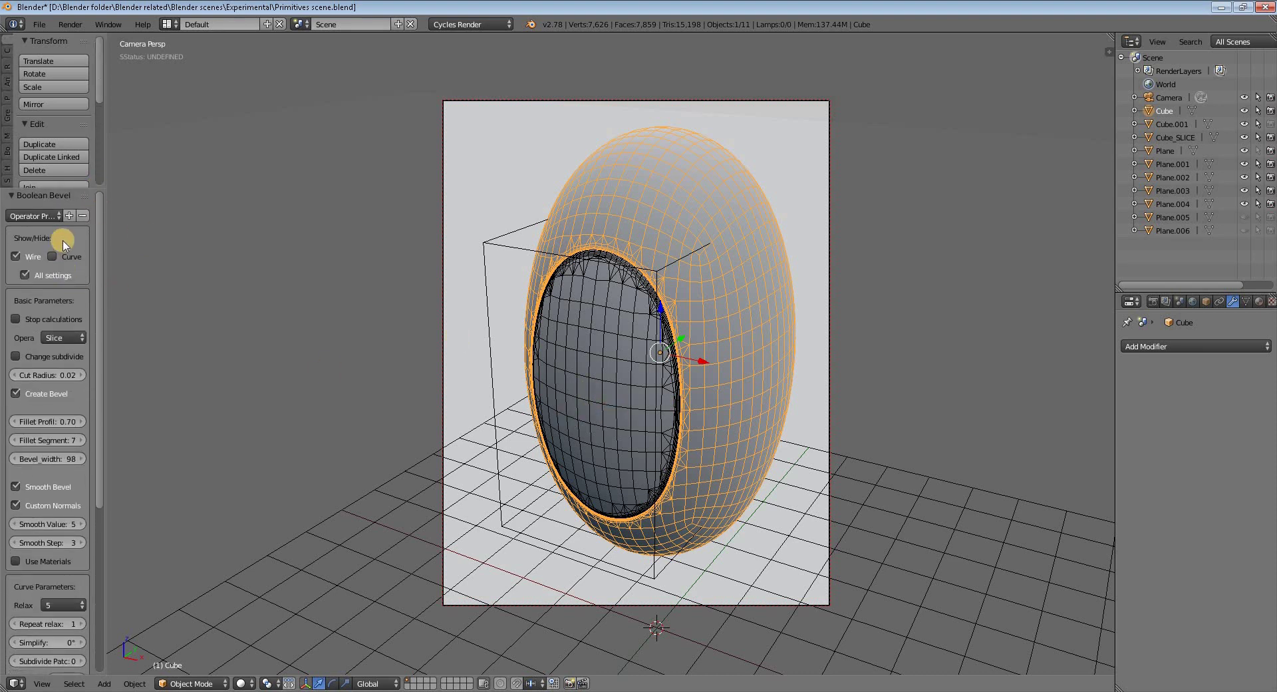
pyautogui.moveTo(70, 186); pyautogui.dragTo(80, 94)
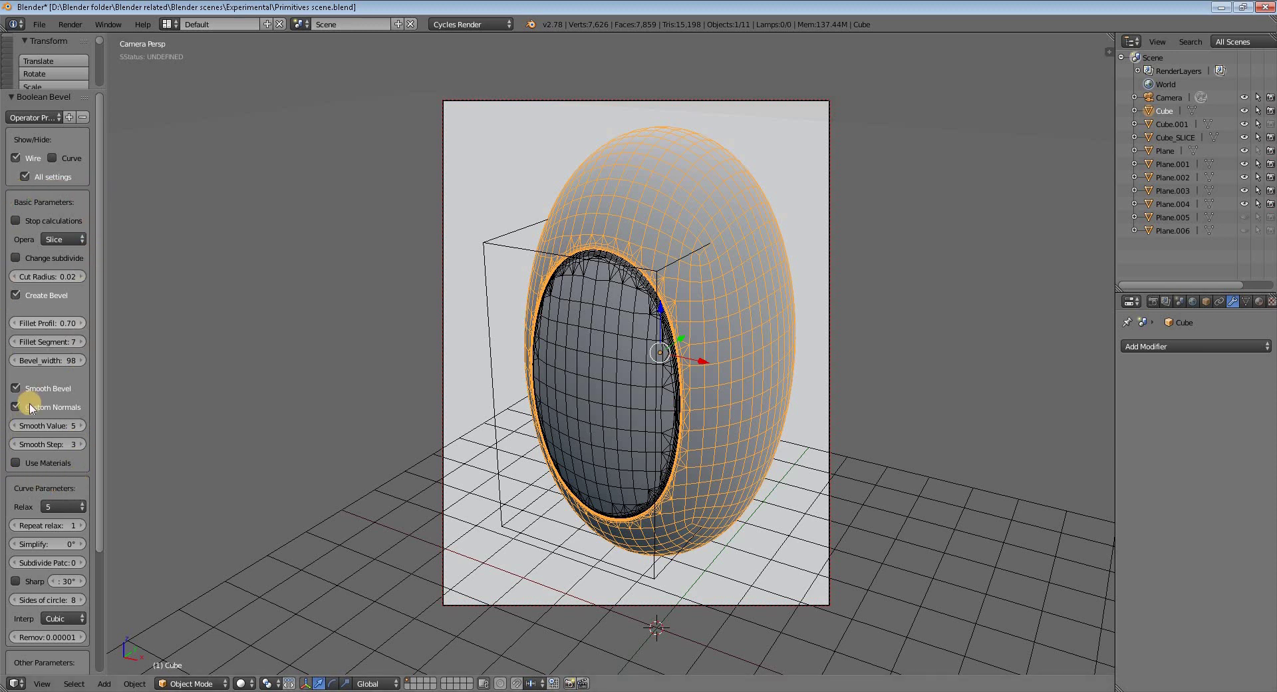
pyautogui.click(80, 239)
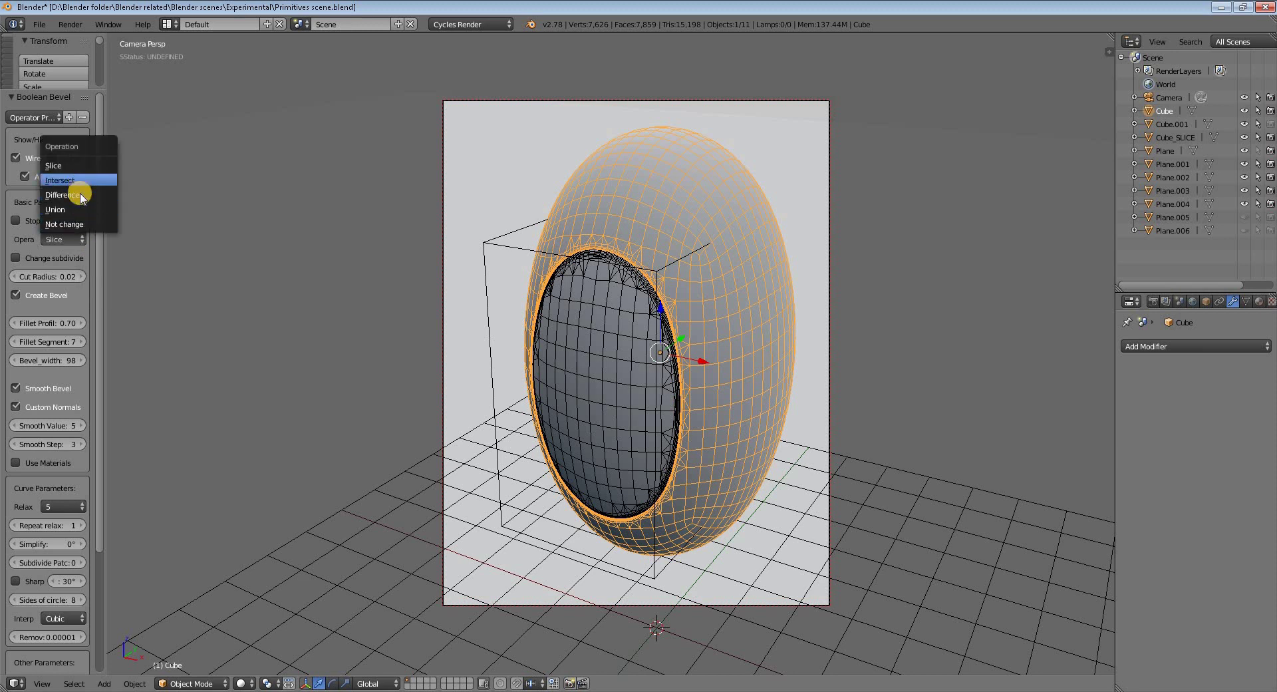
pyautogui.click(79, 210)
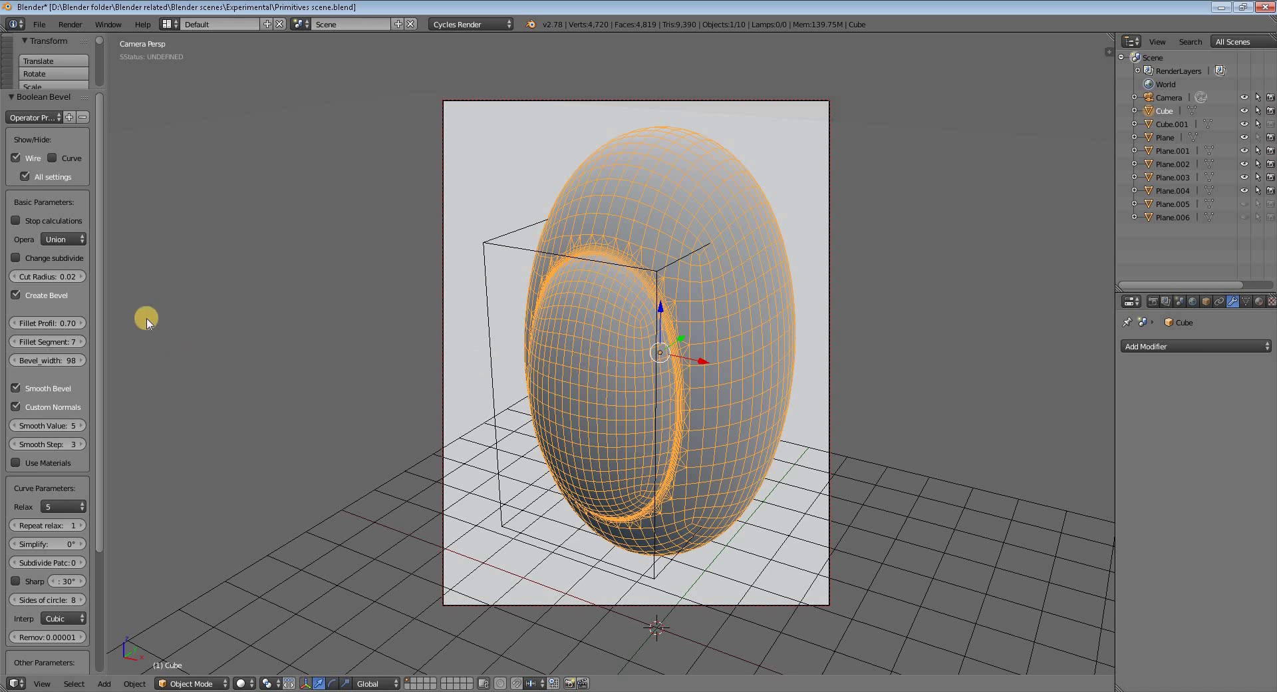
pyautogui.click(79, 238)
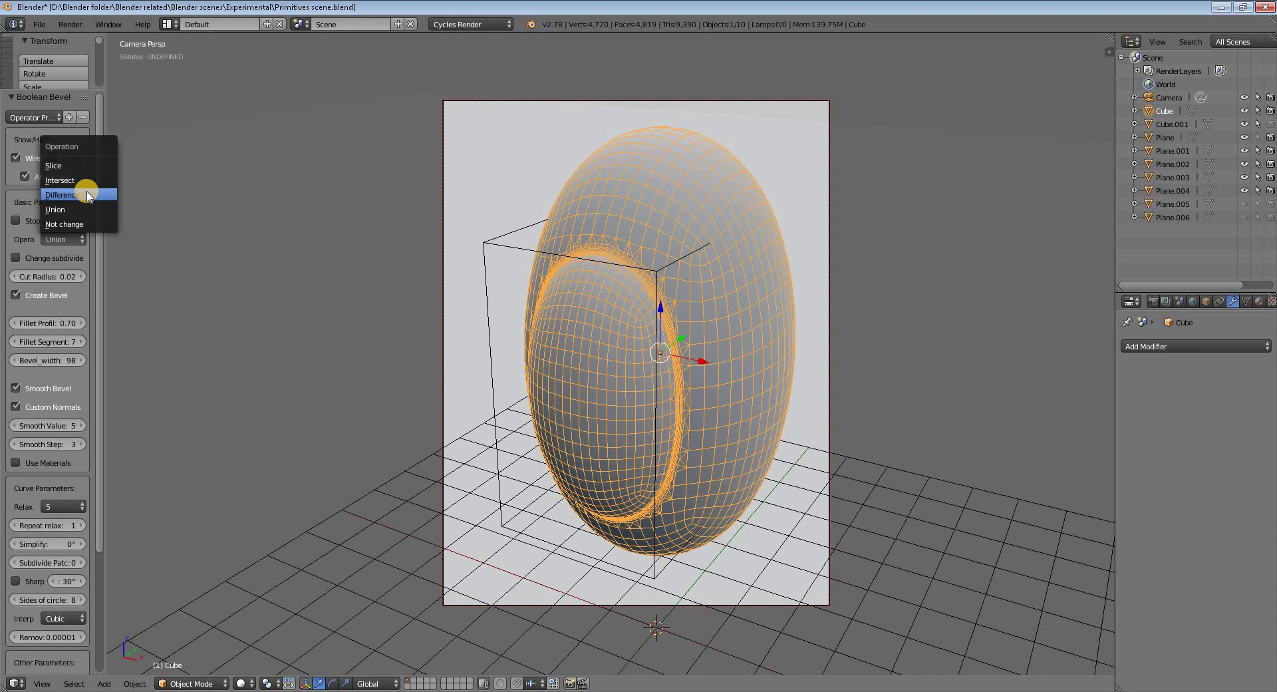
pyautogui.click(87, 195)
pyautogui.click(78, 239)
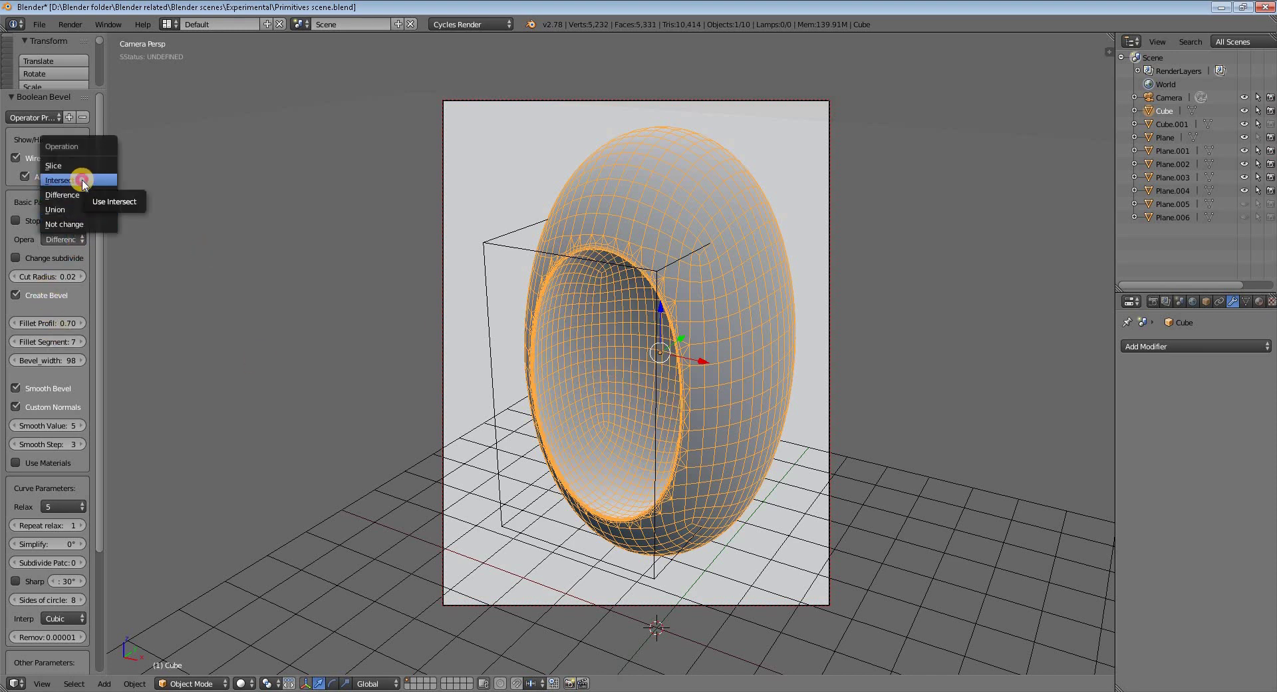
pyautogui.press('Return')
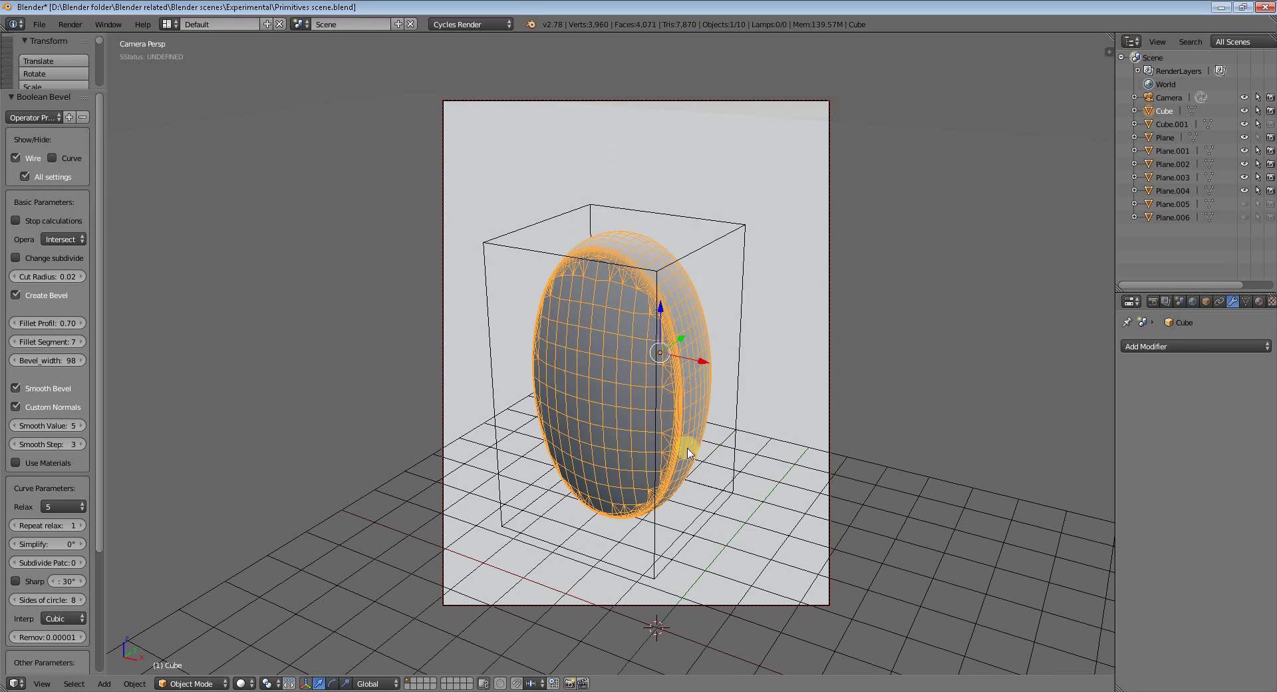
pyautogui.click(81, 242)
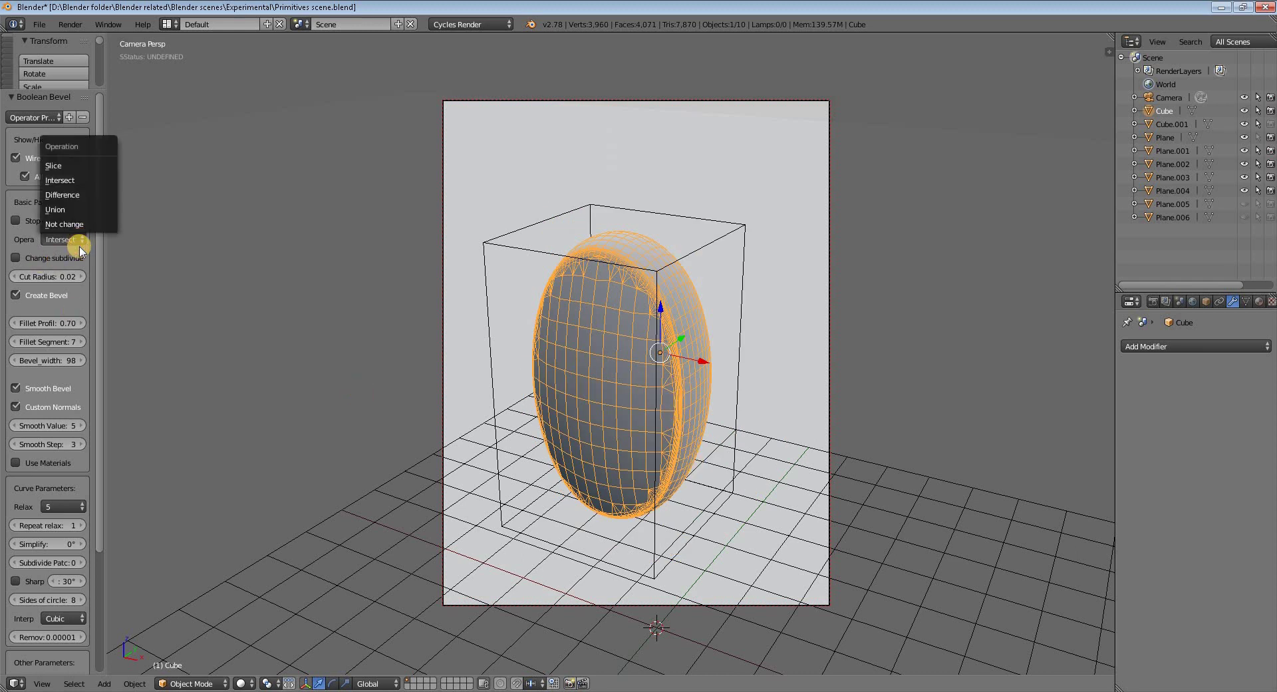
pyautogui.click(75, 171)
pyautogui.click(76, 171)
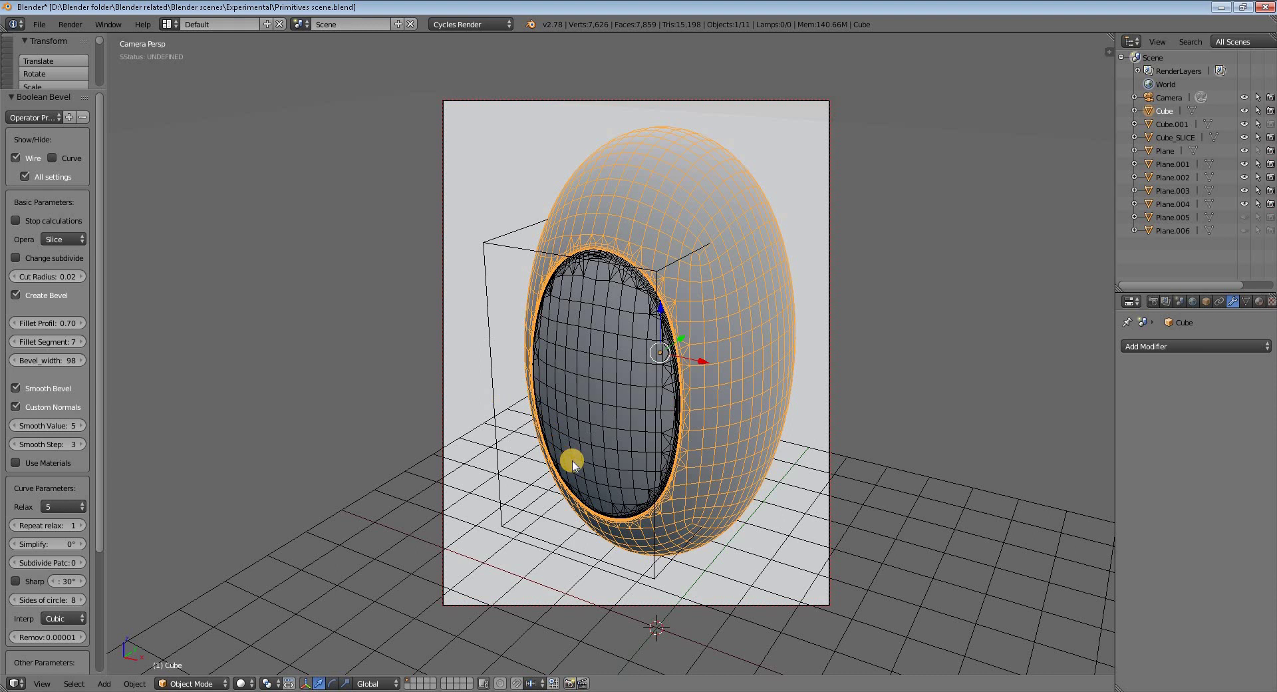
pyautogui.moveTo(584, 463)
pyautogui.mouseDown(button='middle')
pyautogui.moveTo(599, 459)
pyautogui.moveTo(578, 476)
pyautogui.mouseUp(button='middle')
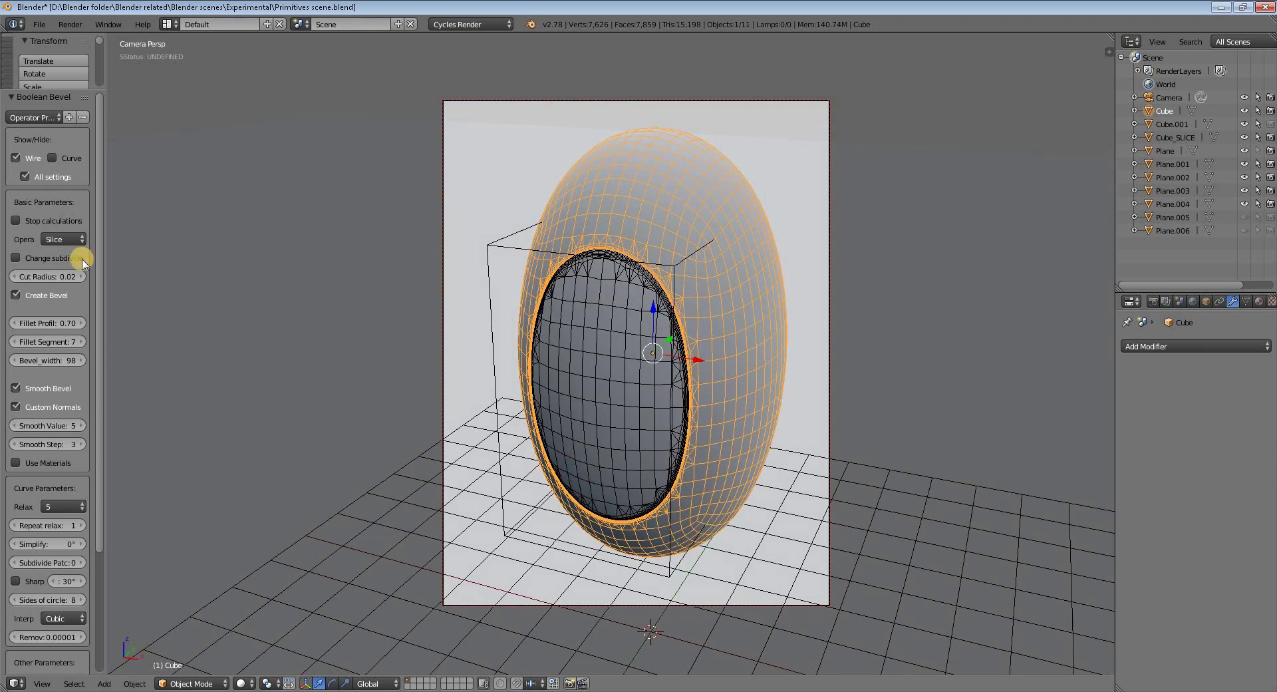
# Step: Apply the Boolean Bevel modifiers to the egg, then select Cube.001
pyautogui.moveTo(65, 114); pyautogui.dragTo(77, 391)
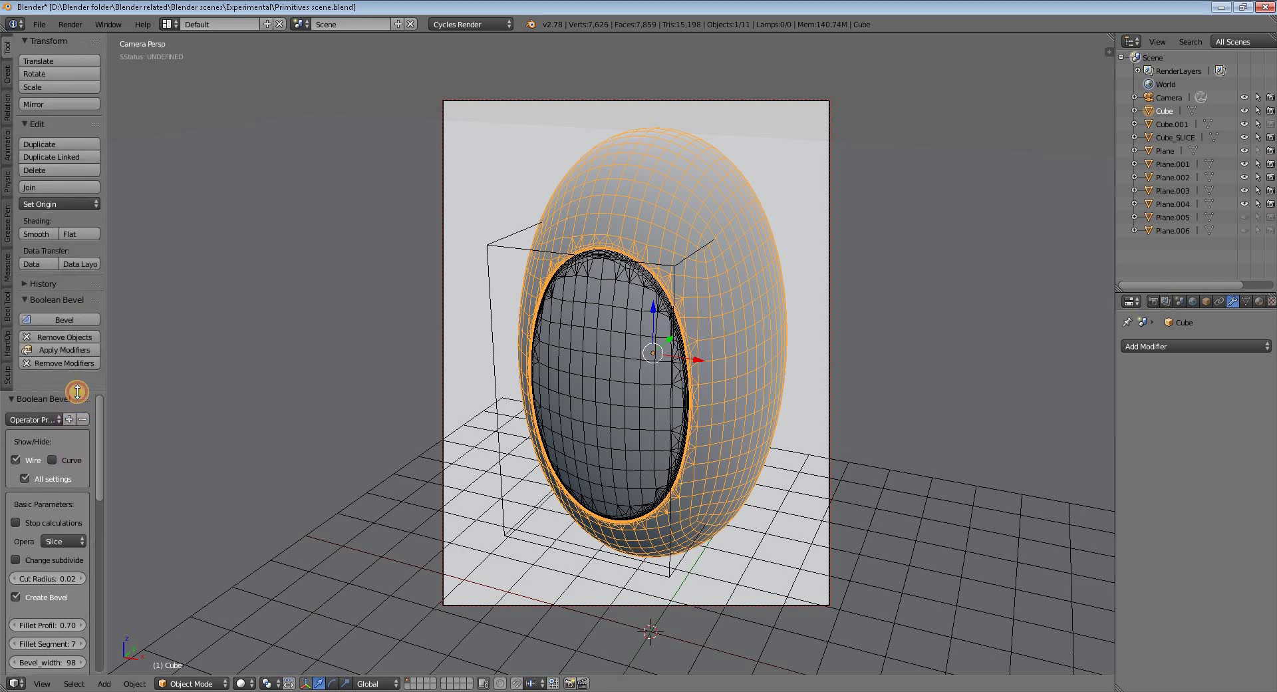
pyautogui.click(77, 350)
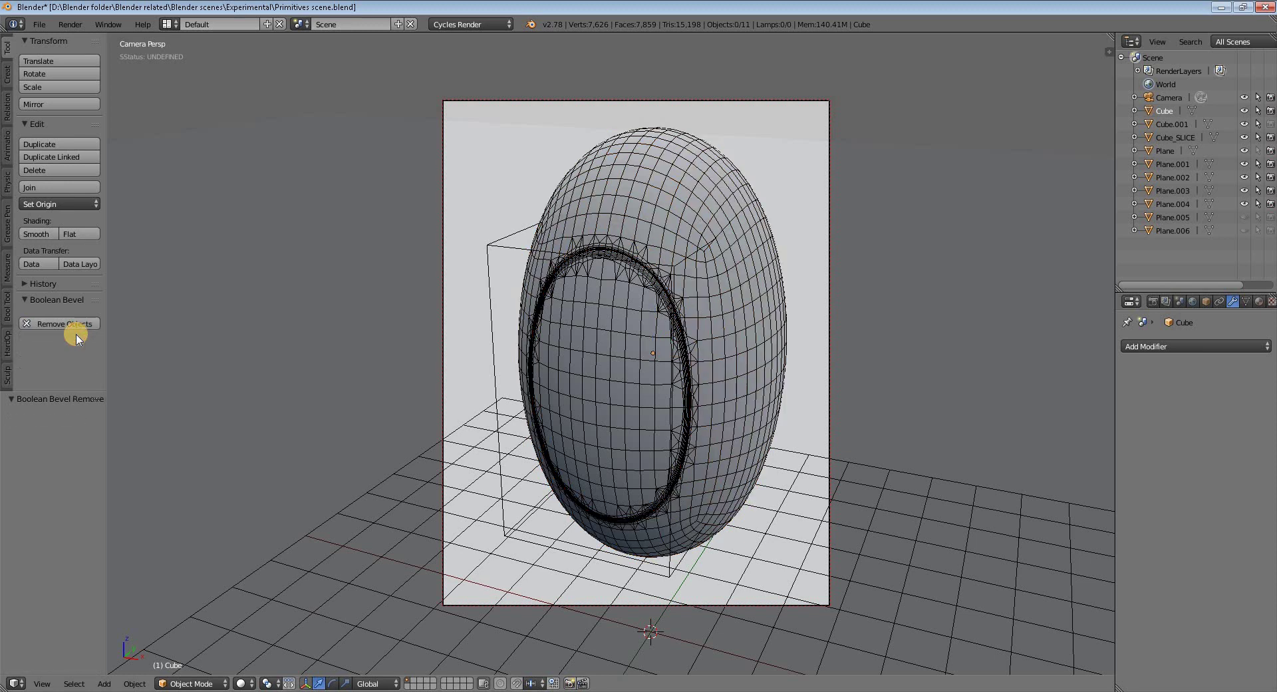
pyautogui.rightClick(660, 266)
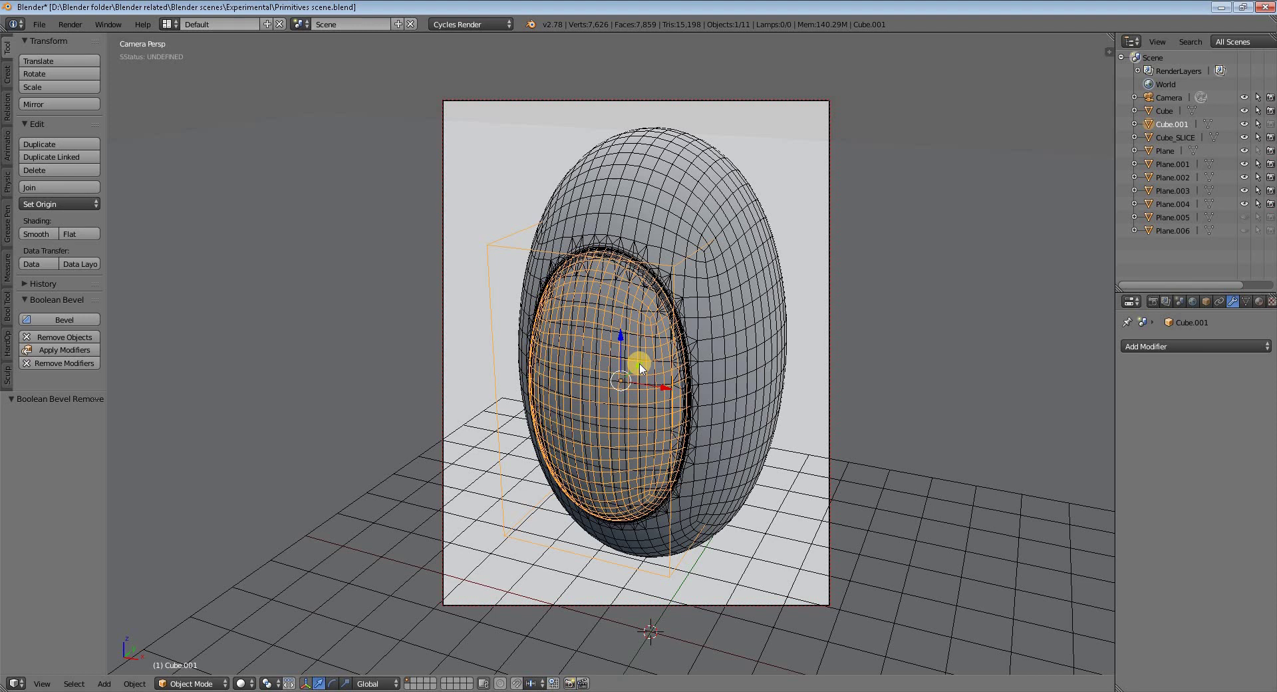
# Step: Move Cube.001 out along X and shrink it into a small sphere
pyautogui.press('g')
pyautogui.press('x')
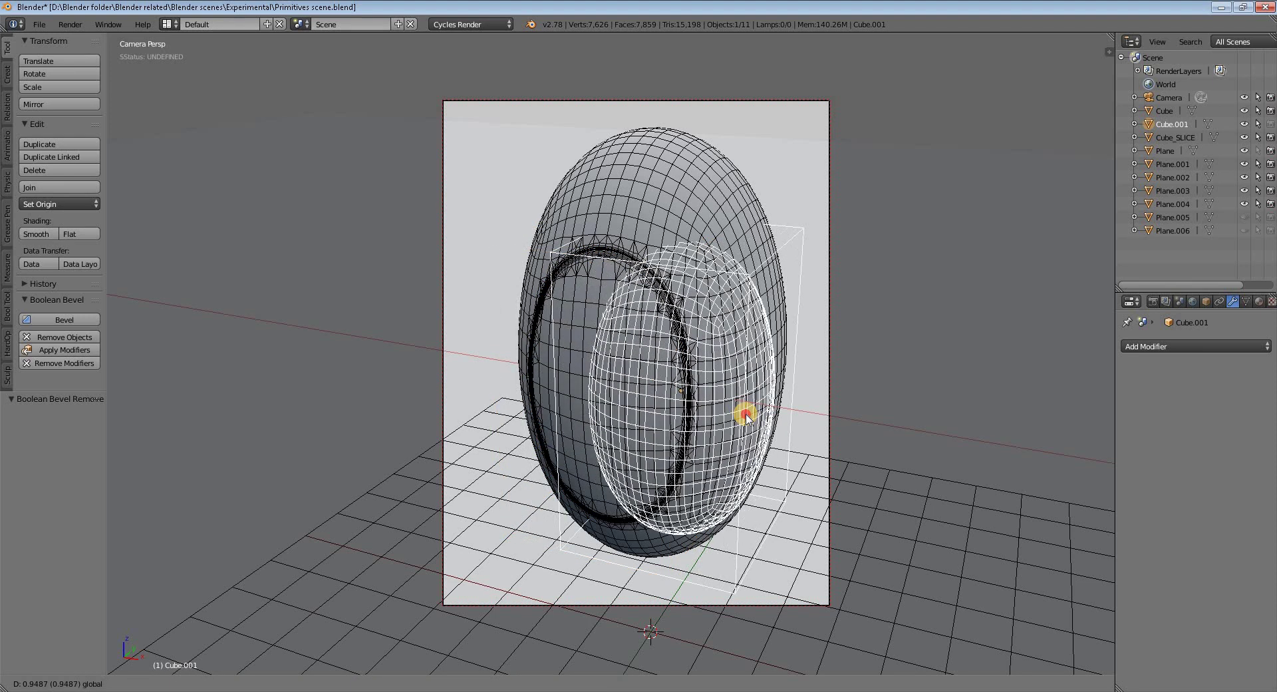
pyautogui.click(746, 416)
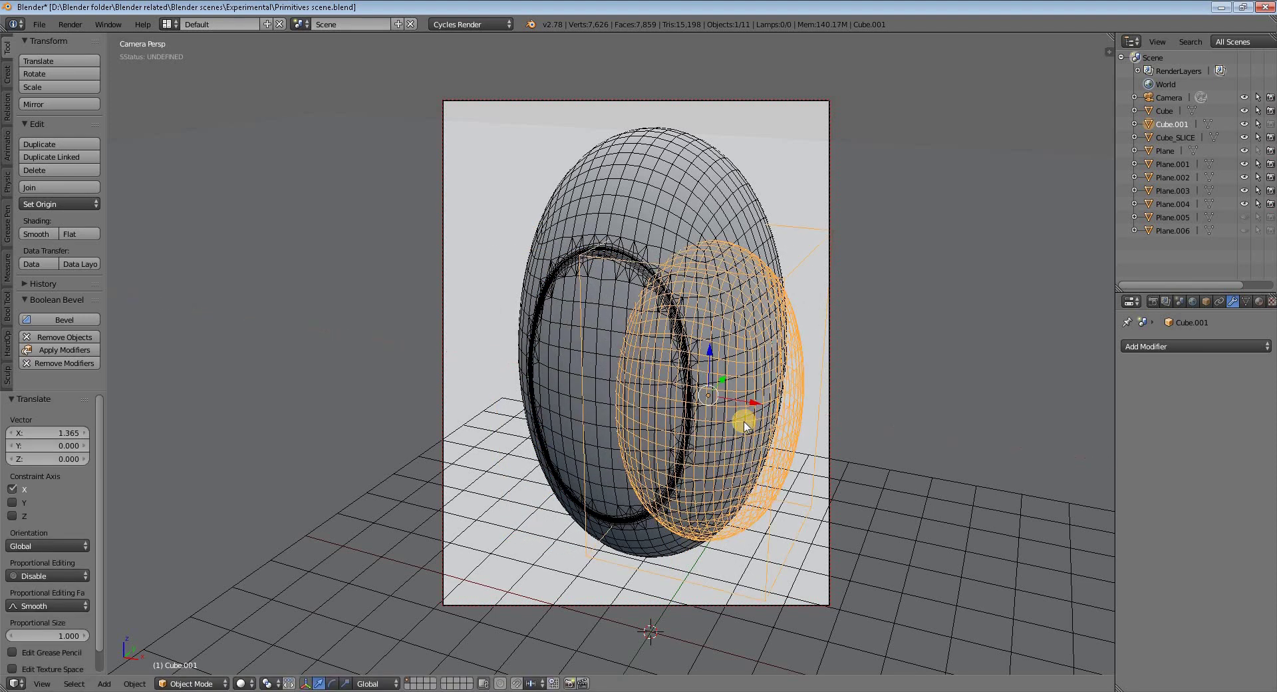
pyautogui.click(349, 683)
pyautogui.moveTo(708, 359); pyautogui.dragTo(731, 459)
pyautogui.click(319, 682)
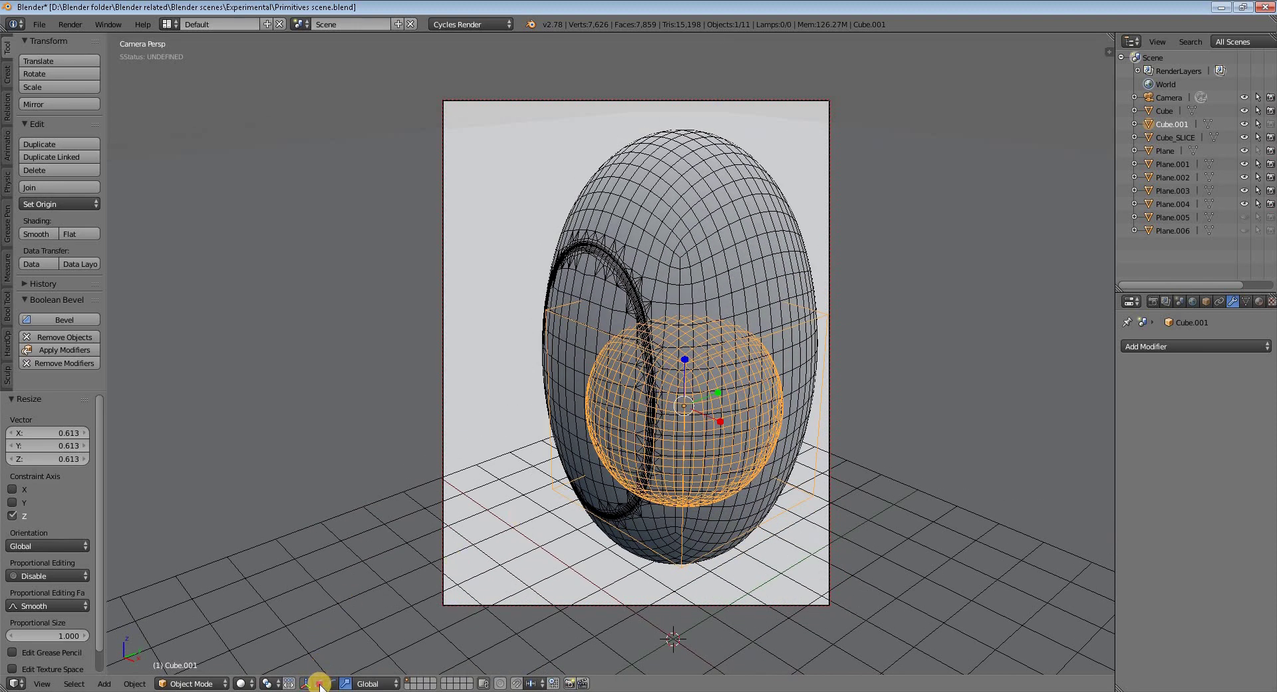
pyautogui.moveTo(737, 392); pyautogui.dragTo(712, 255)
pyautogui.press('s')
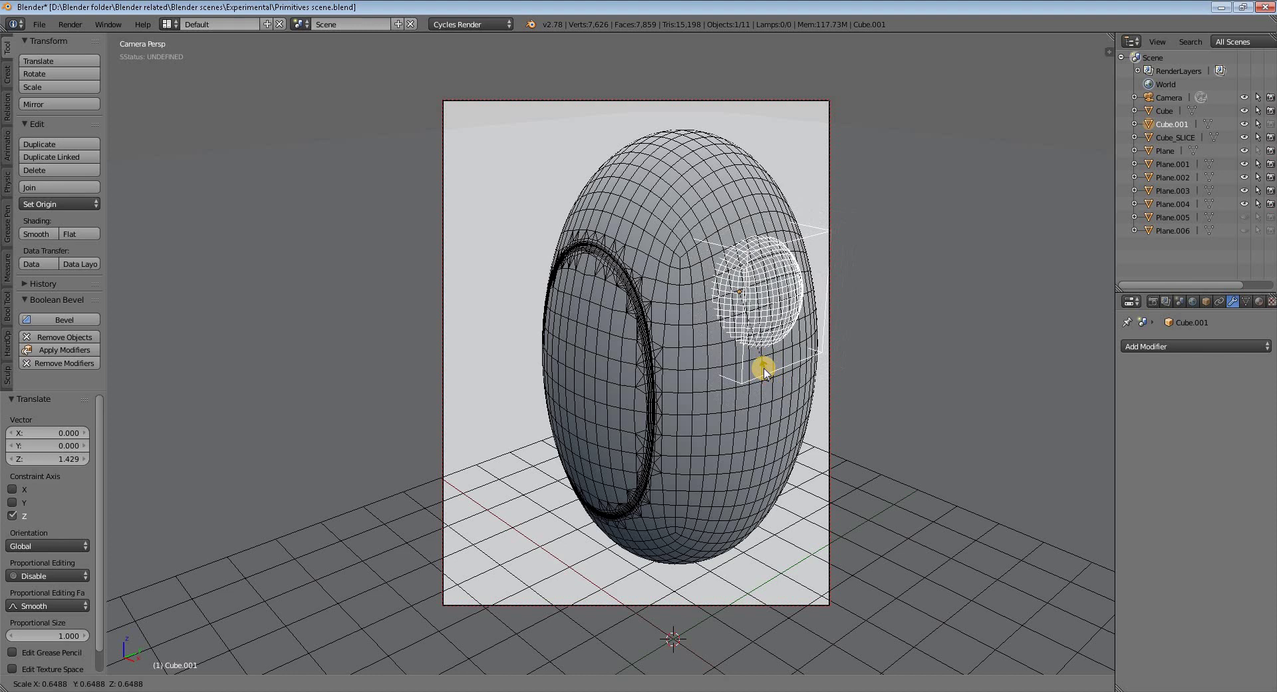
pyautogui.click(775, 295)
# Step: Position the small sphere sunk into the egg's upper right side, then add the egg to the selection
pyautogui.moveTo(753, 286); pyautogui.dragTo(747, 322)
pyautogui.moveTo(747, 321); pyautogui.dragTo(784, 300, button='middle')
pyautogui.moveTo(771, 285); pyautogui.dragTo(798, 304)
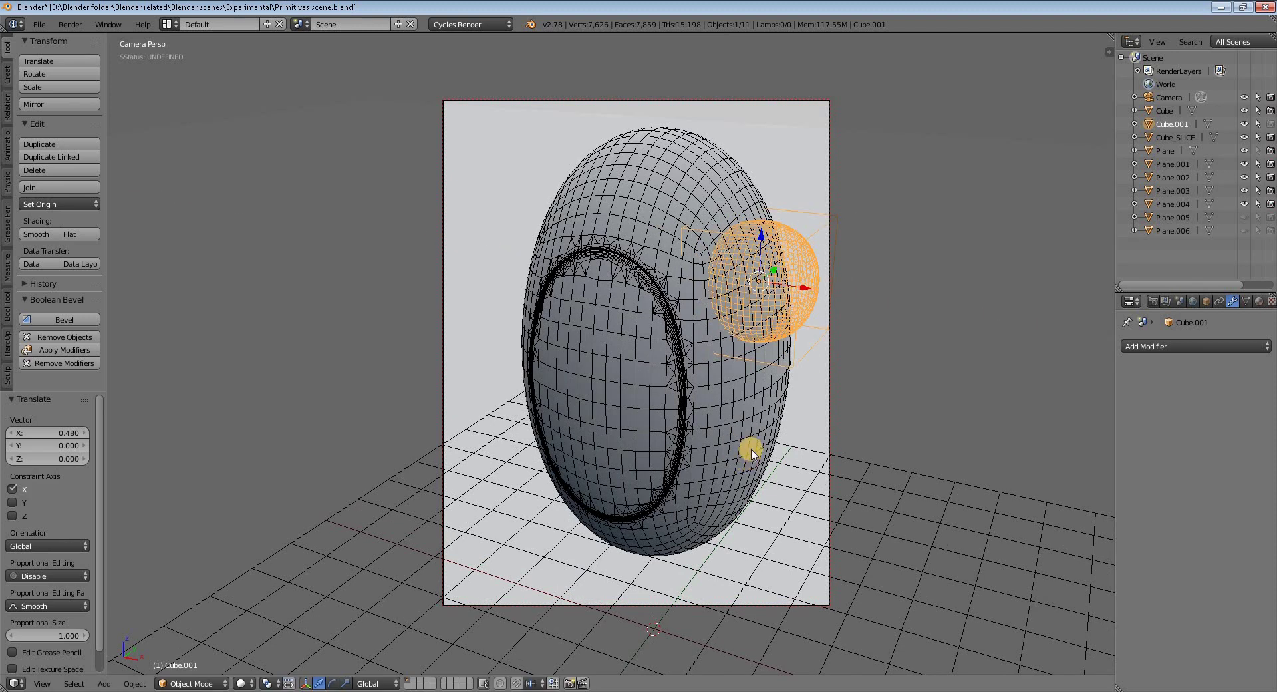
pyautogui.moveTo(747, 447); pyautogui.dragTo(734, 454, button='middle')
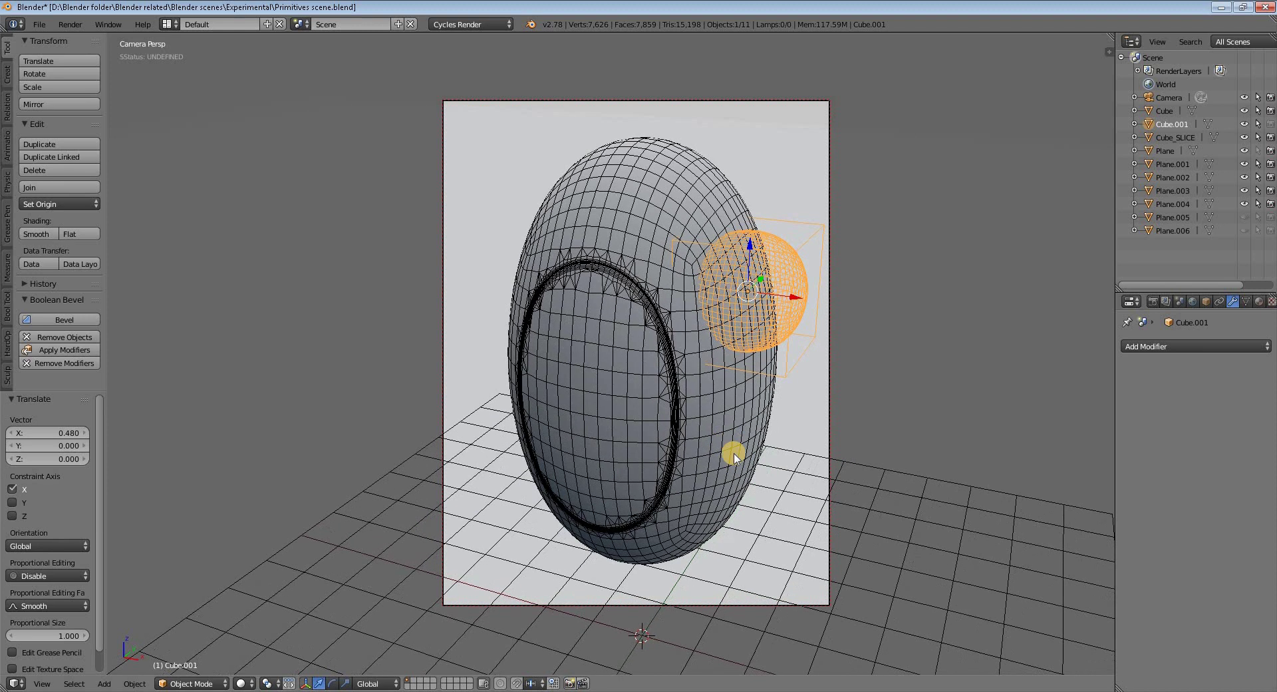
pyautogui.keyDown('shift'); pyautogui.rightClick(730, 452); pyautogui.keyUp('shift')
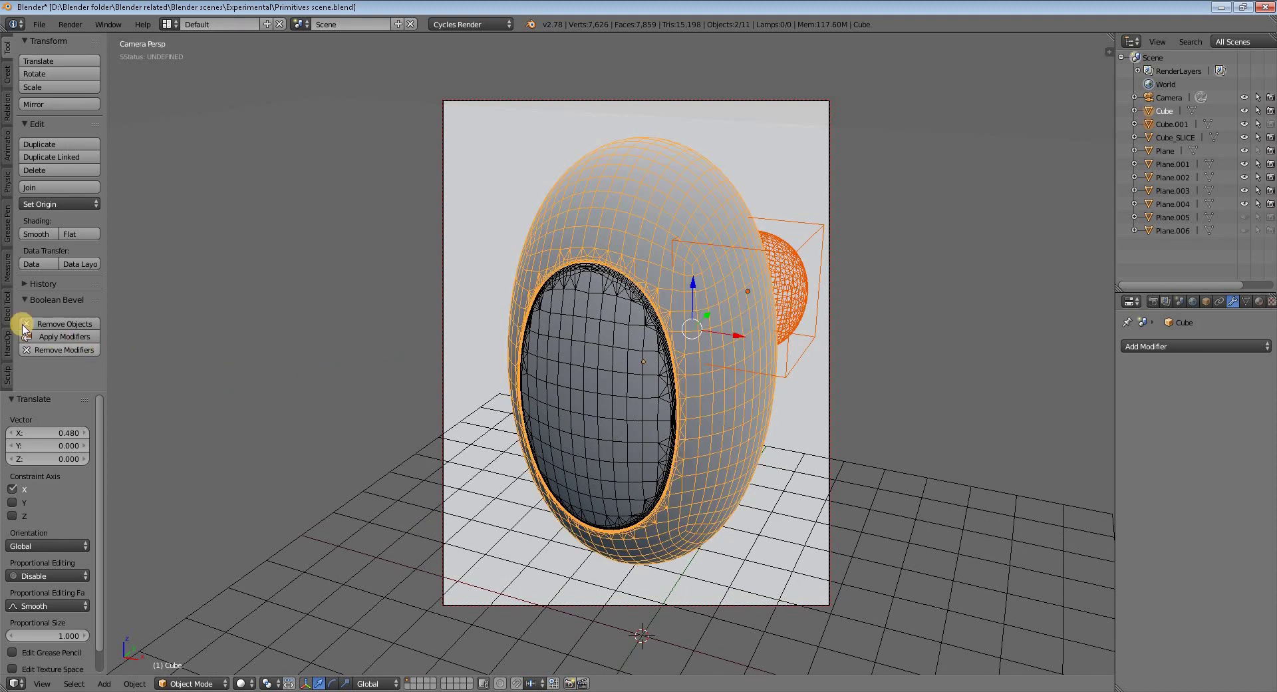
# Step: Union the small sphere into the egg with Brush Boolean, then add a filleted Boolean Bevel around it
pyautogui.click(5, 317)
pyautogui.click(58, 189)
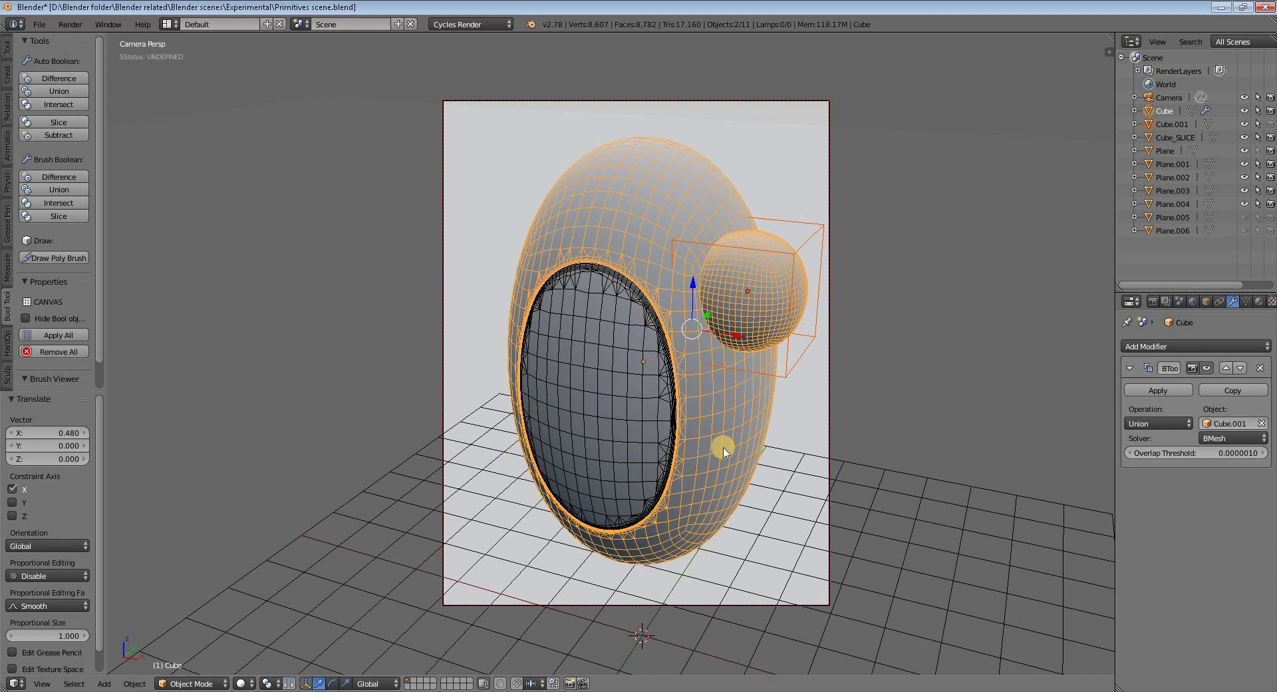
pyautogui.press('a')
pyautogui.rightClick(653, 217)
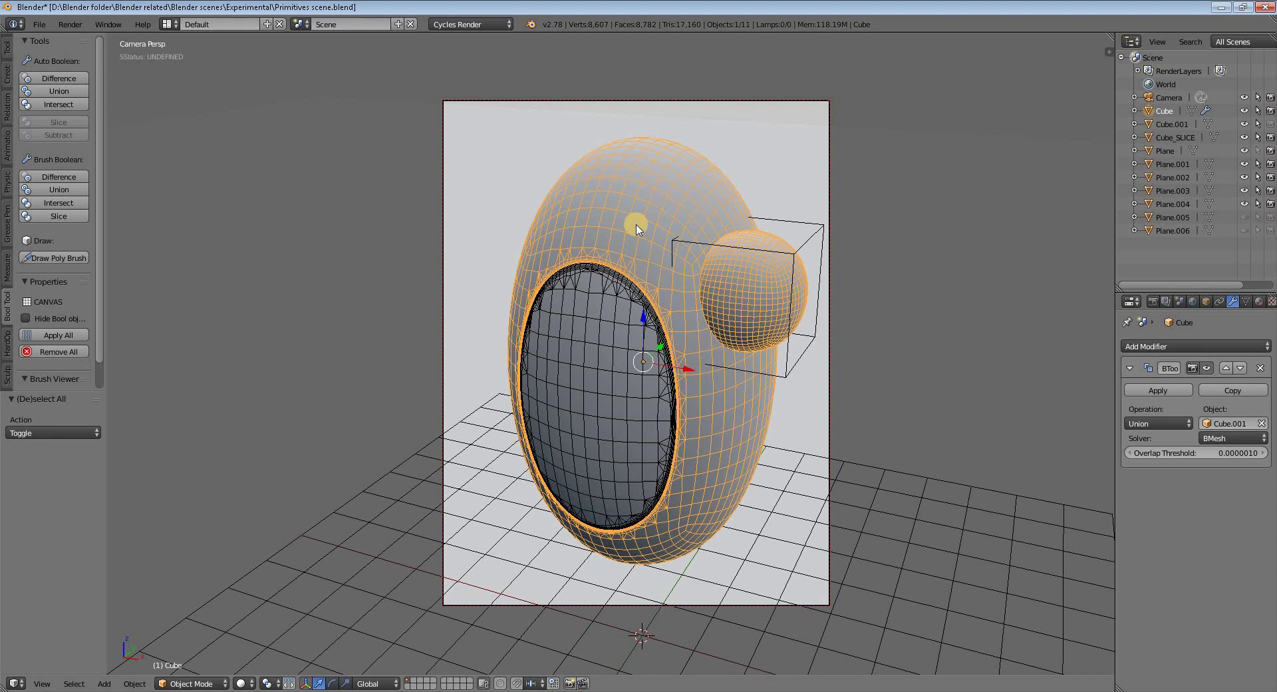
pyautogui.click(8, 51)
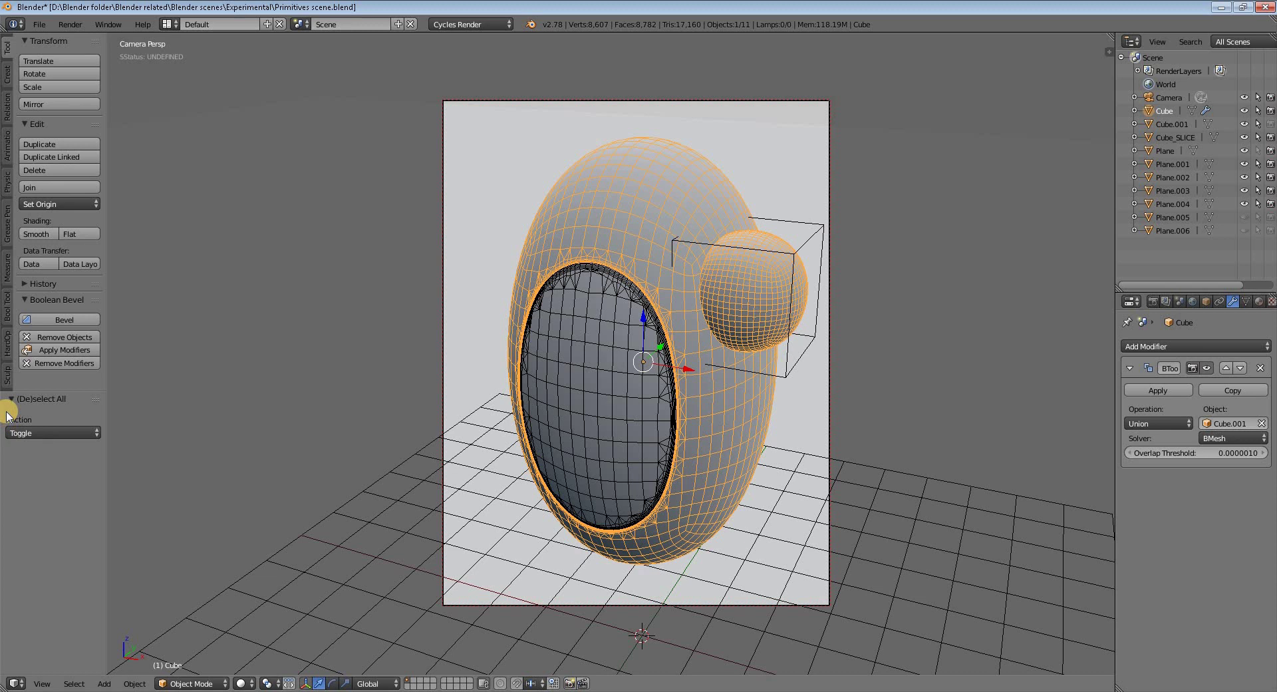
pyautogui.click(74, 320)
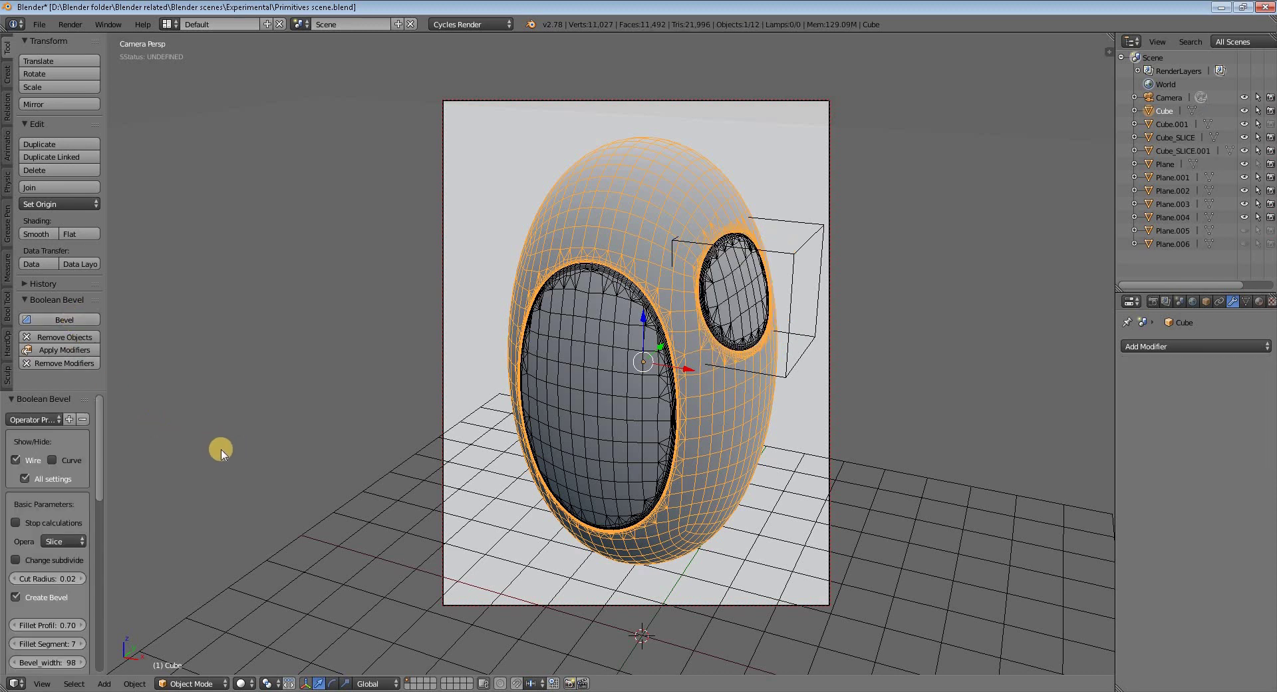
# Step: Change the second bevelled boolean's operation to Difference, carving a round filleted recess
pyautogui.moveTo(100, 447); pyautogui.dragTo(101, 472)
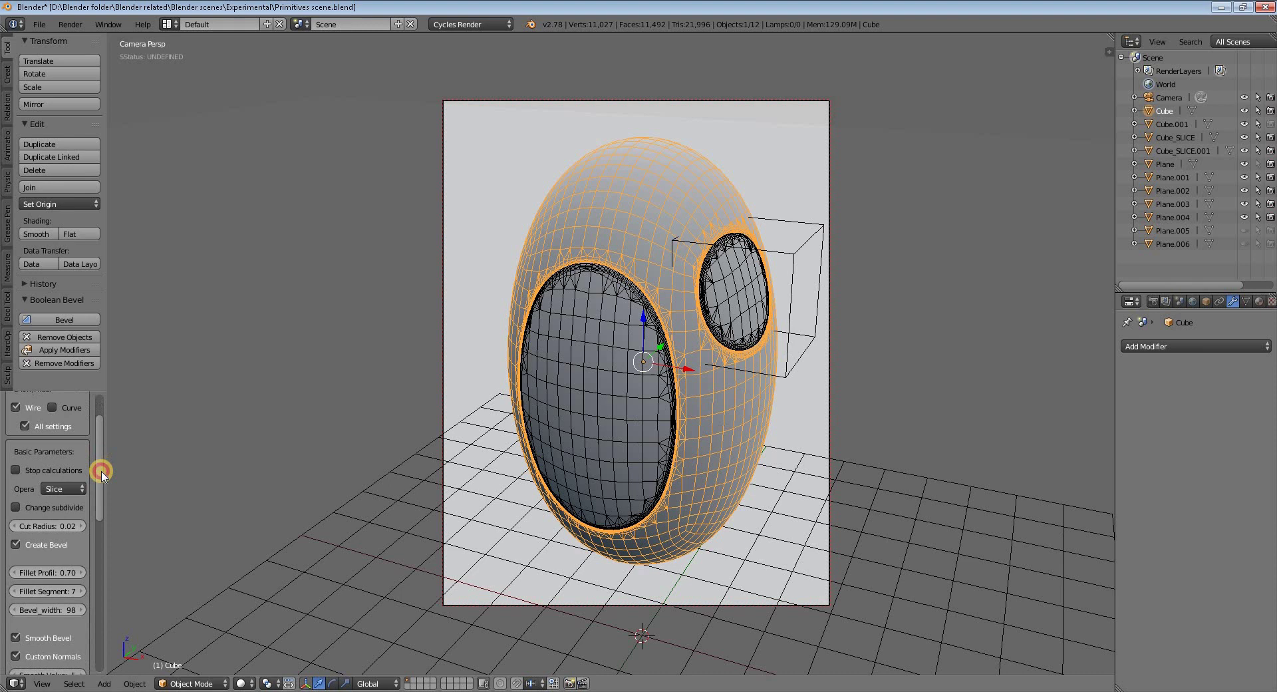
pyautogui.scroll(-1, 87, 470)
pyautogui.click(83, 468)
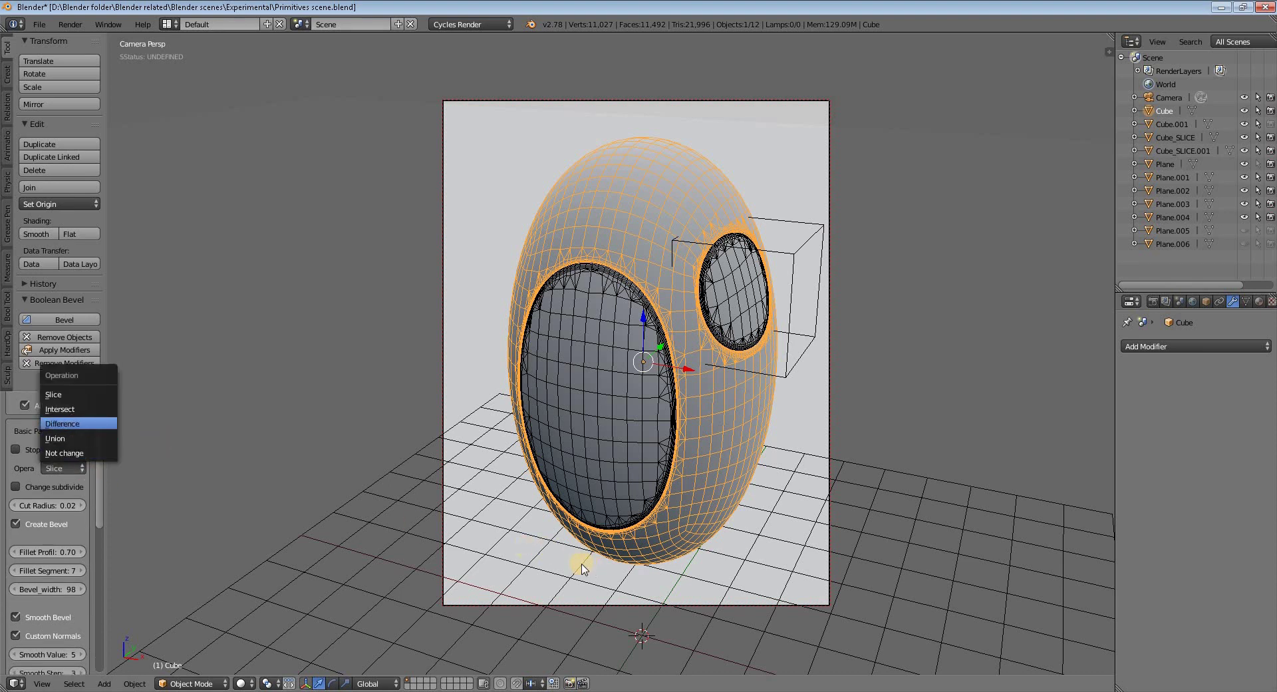
pyautogui.press('Return')
pyautogui.moveTo(672, 518)
pyautogui.mouseDown(button='middle')
pyautogui.moveTo(607, 517)
pyautogui.moveTo(666, 516)
pyautogui.mouseUp(button='middle')
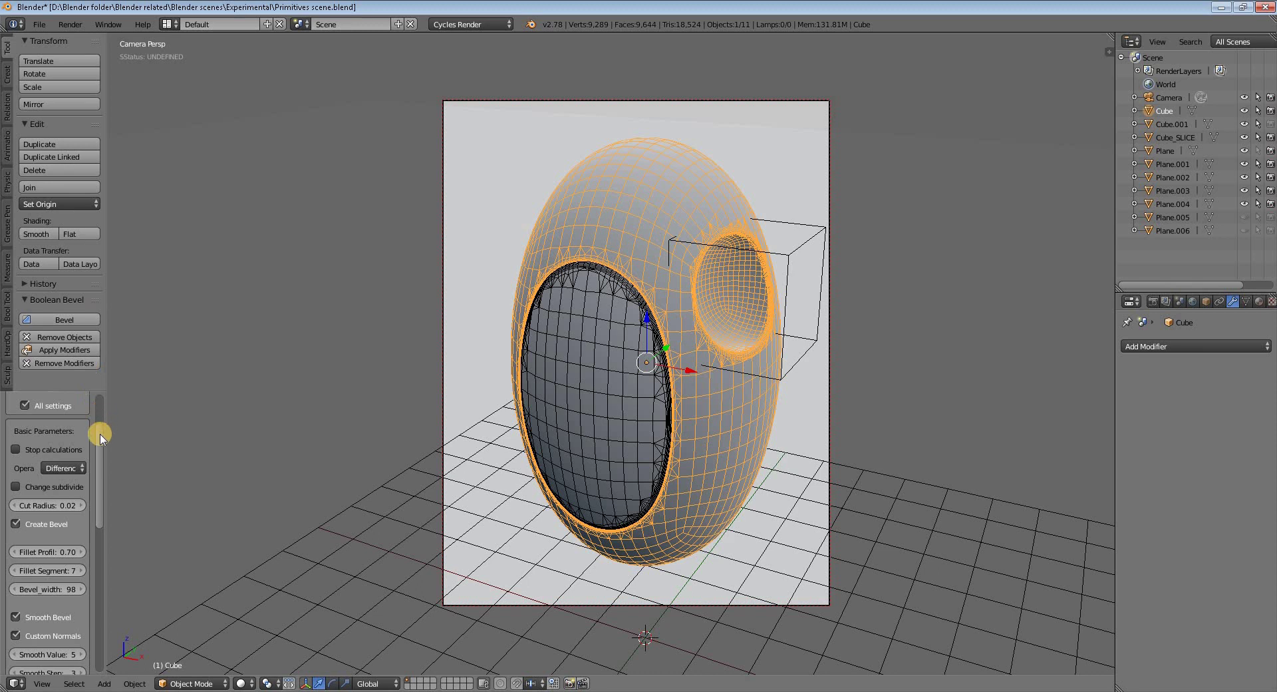
pyautogui.scroll(3, 100, 436)
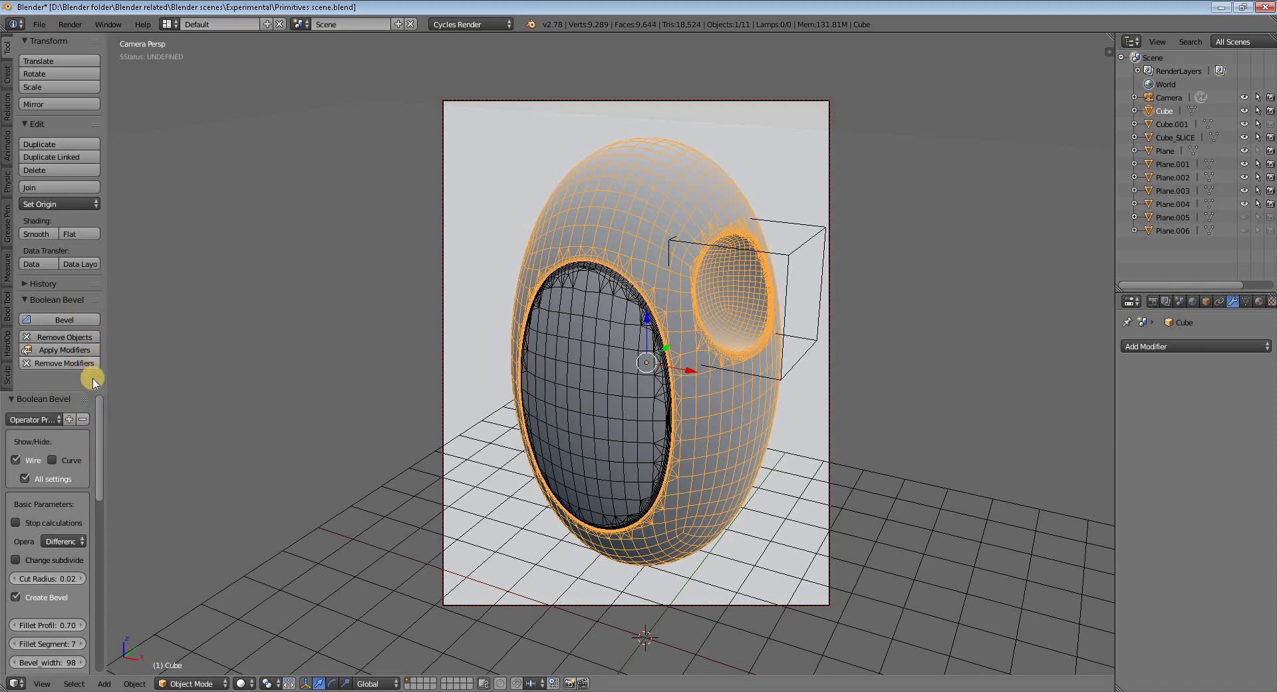
# Step: Apply the boolean modifiers, remove the cutters, and lower the sphere against the egg's lower right side
pyautogui.click(67, 349)
pyautogui.click(72, 337)
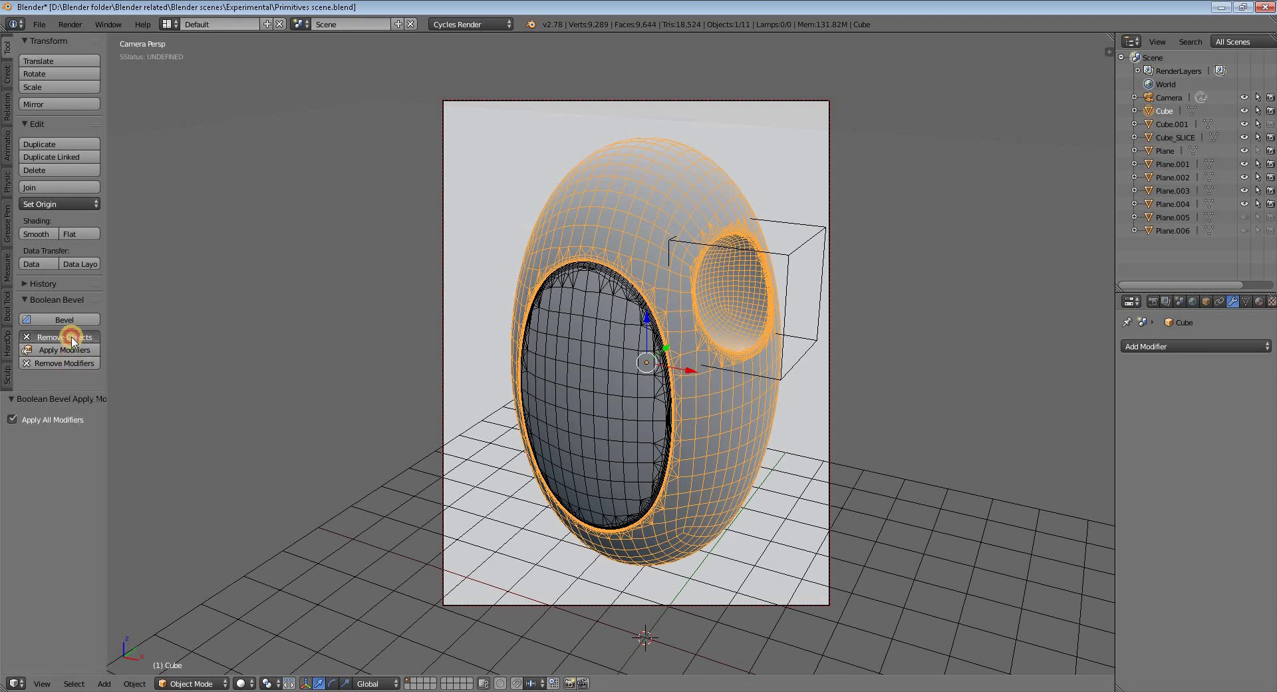
pyautogui.rightClick(760, 253)
pyautogui.moveTo(748, 248); pyautogui.dragTo(751, 452)
pyautogui.moveTo(772, 509); pyautogui.dragTo(738, 496)
pyautogui.rightClick(698, 383)
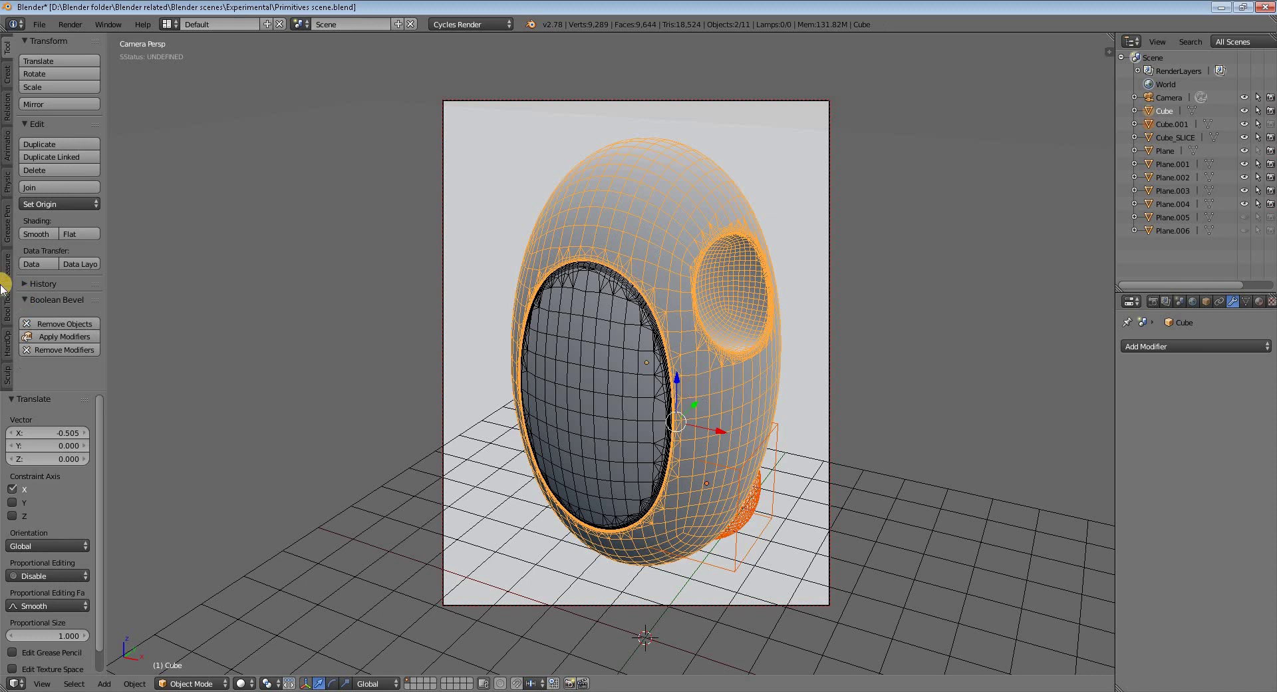
# Step: Fuse the sphere onto the egg with a Bool Tool Brush Union, then select the egg alone
pyautogui.click(6, 294)
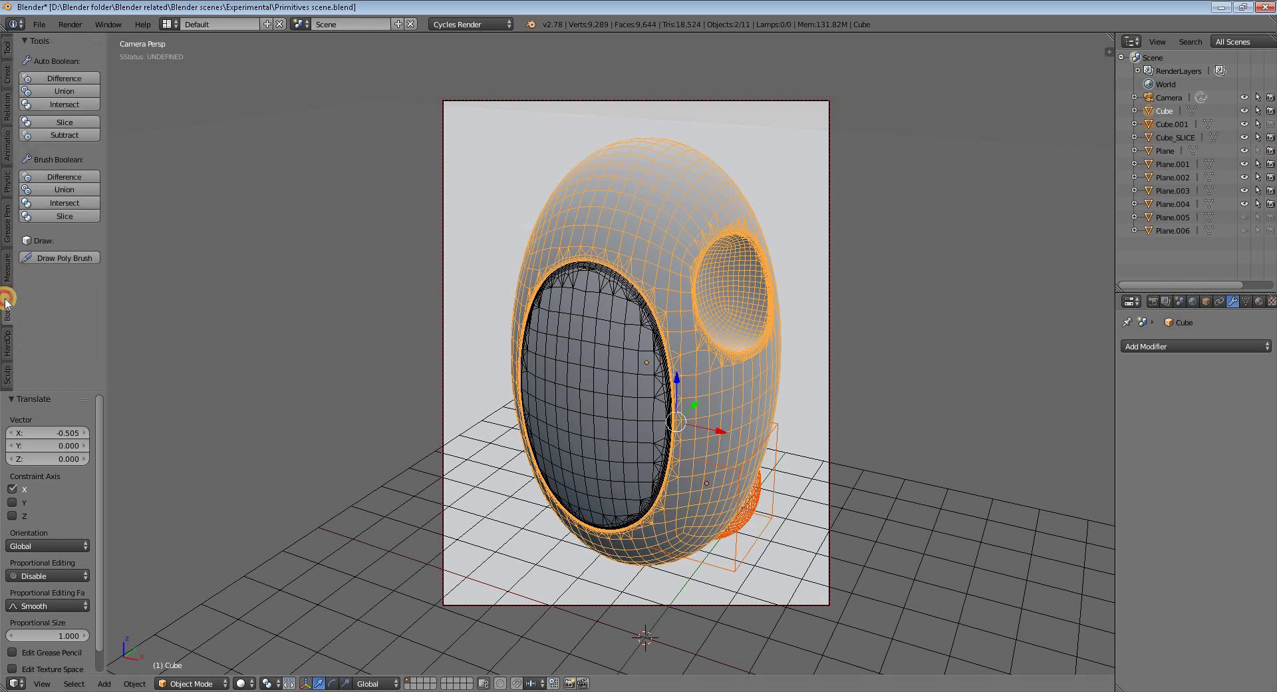
pyautogui.click(67, 190)
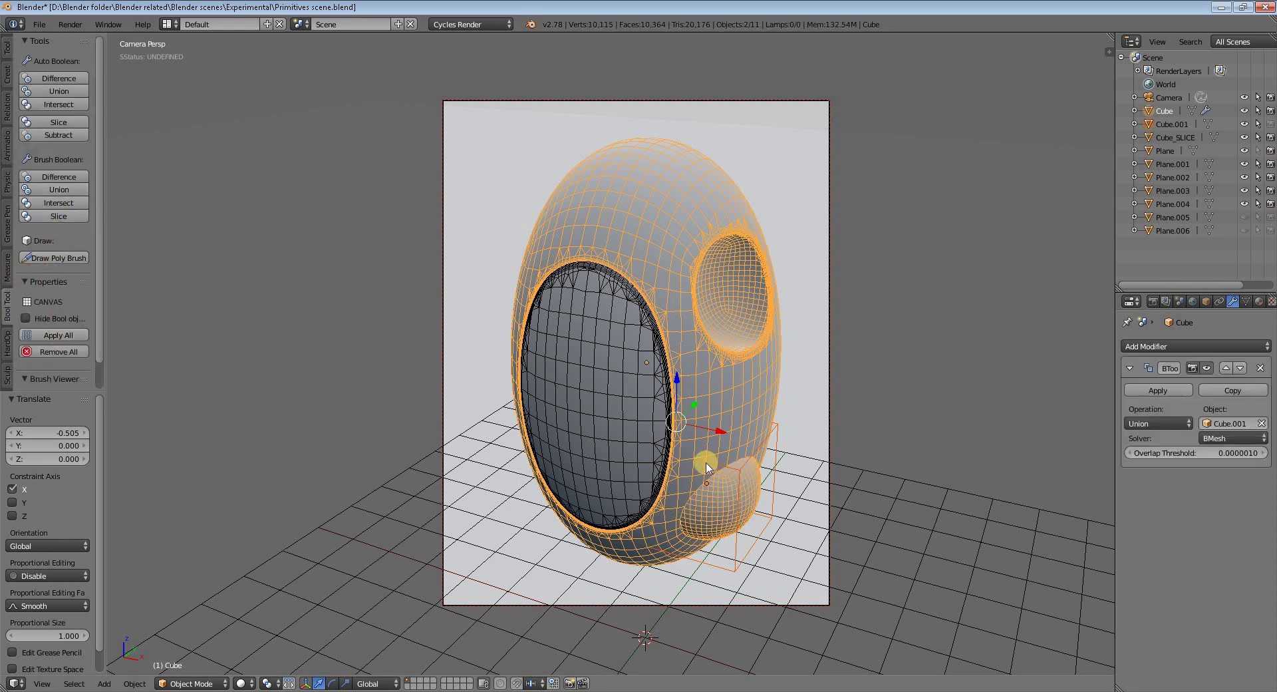
pyautogui.press('a')
pyautogui.rightClick(644, 258)
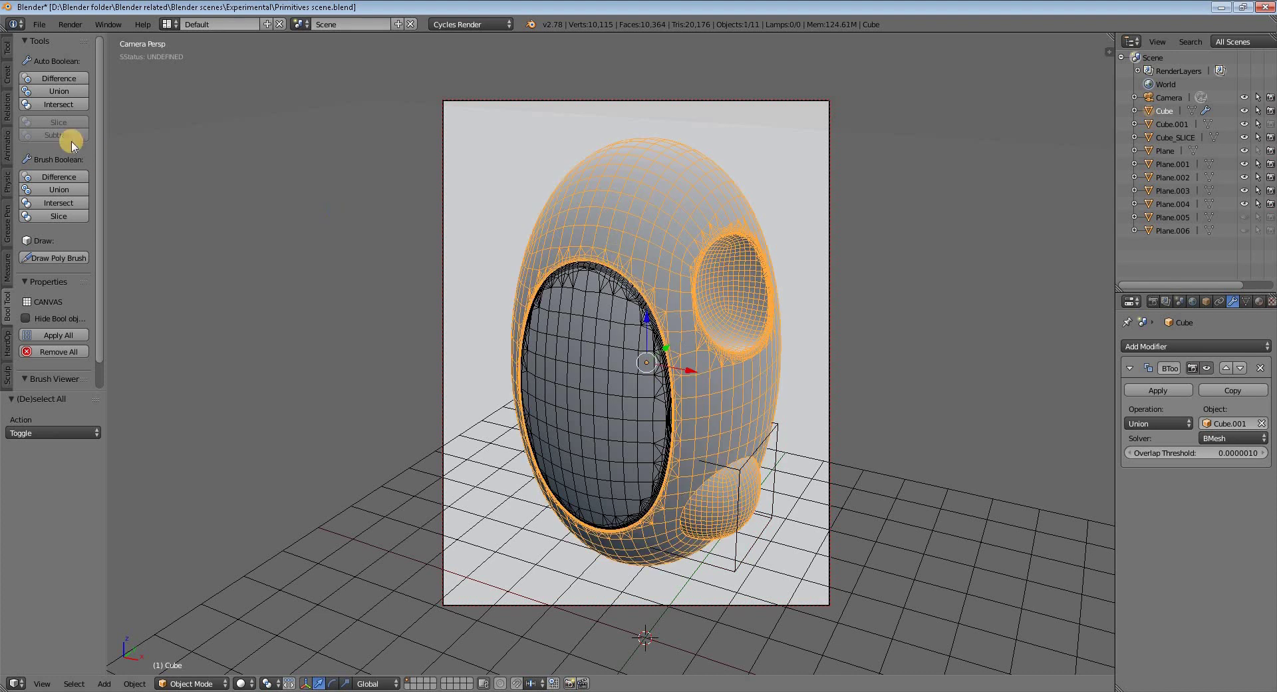
# Step: Run Boolean Bevel on the egg with its Operation set to Union to fillet the bump
pyautogui.click(7, 48)
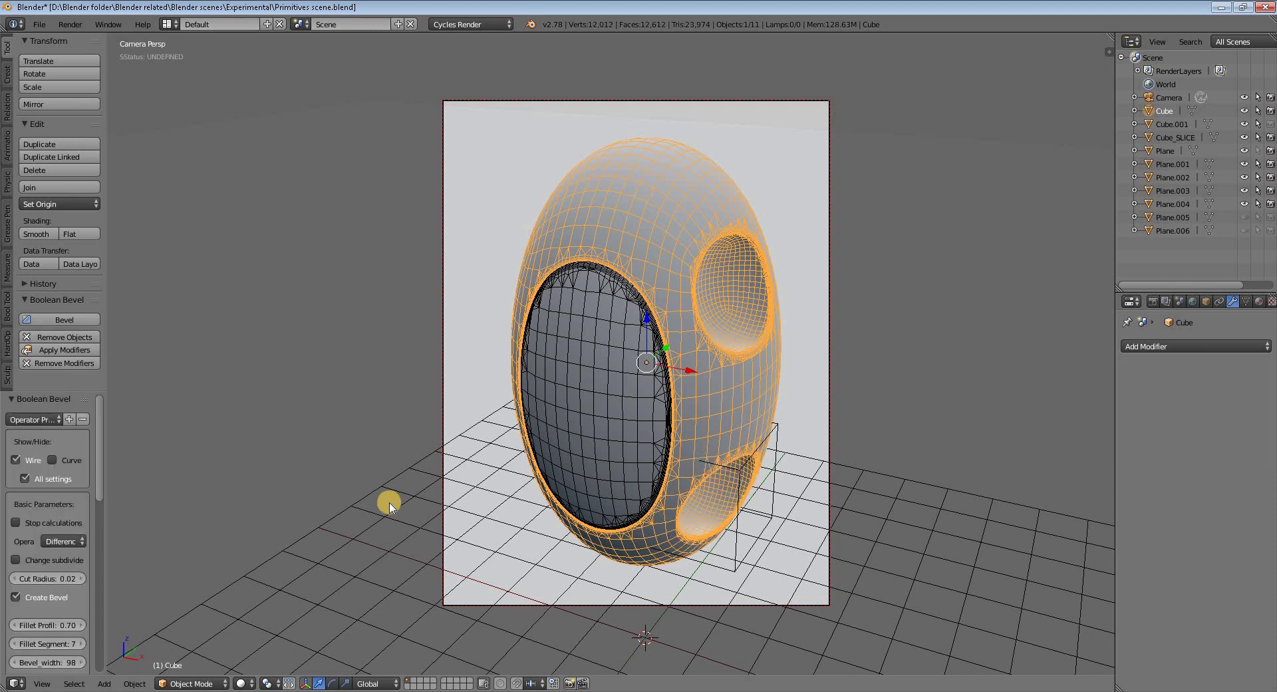
pyautogui.moveTo(65, 390); pyautogui.dragTo(63, 180)
pyautogui.click(84, 329)
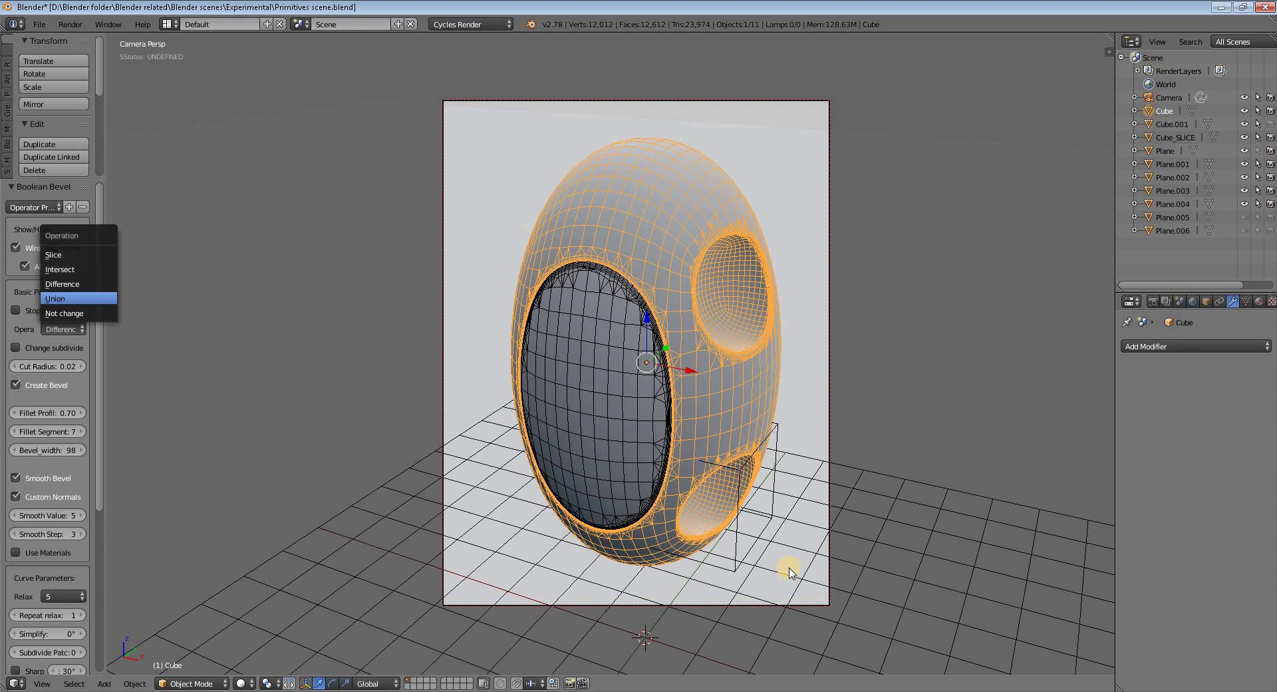
pyautogui.press('Return')
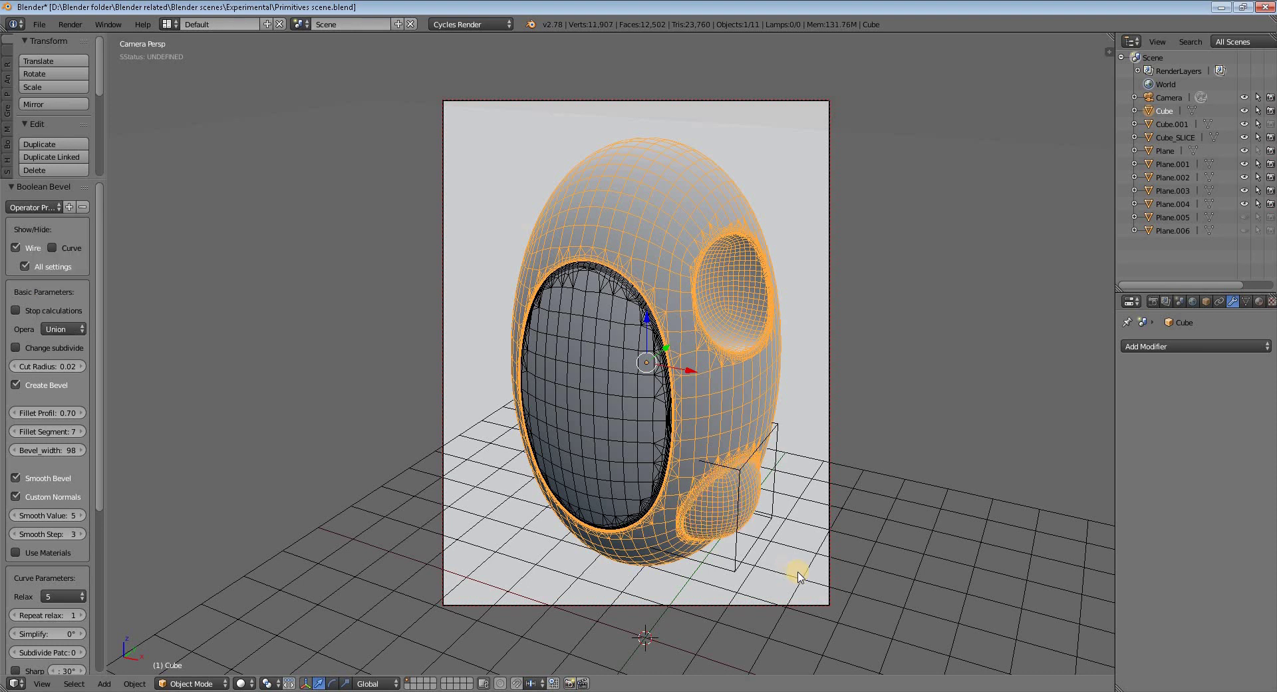
pyautogui.moveTo(798, 576); pyautogui.dragTo(765, 524, button='middle')
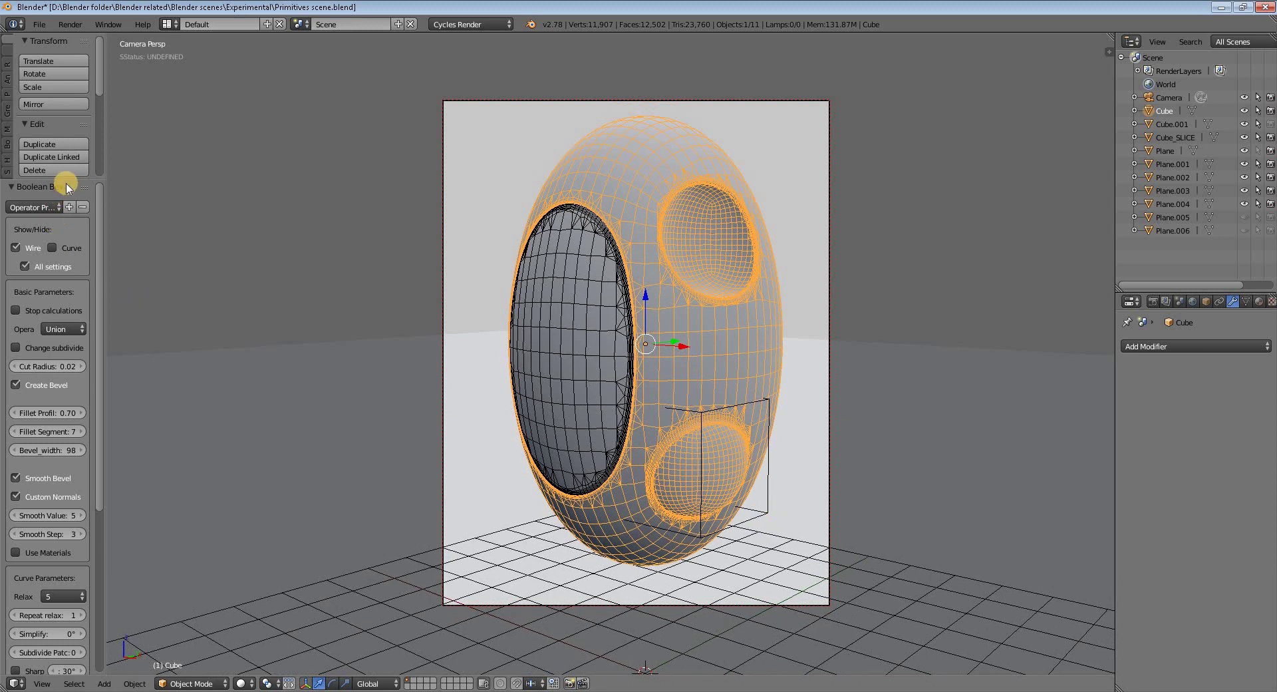
pyautogui.moveTo(65, 182); pyautogui.dragTo(68, 72)
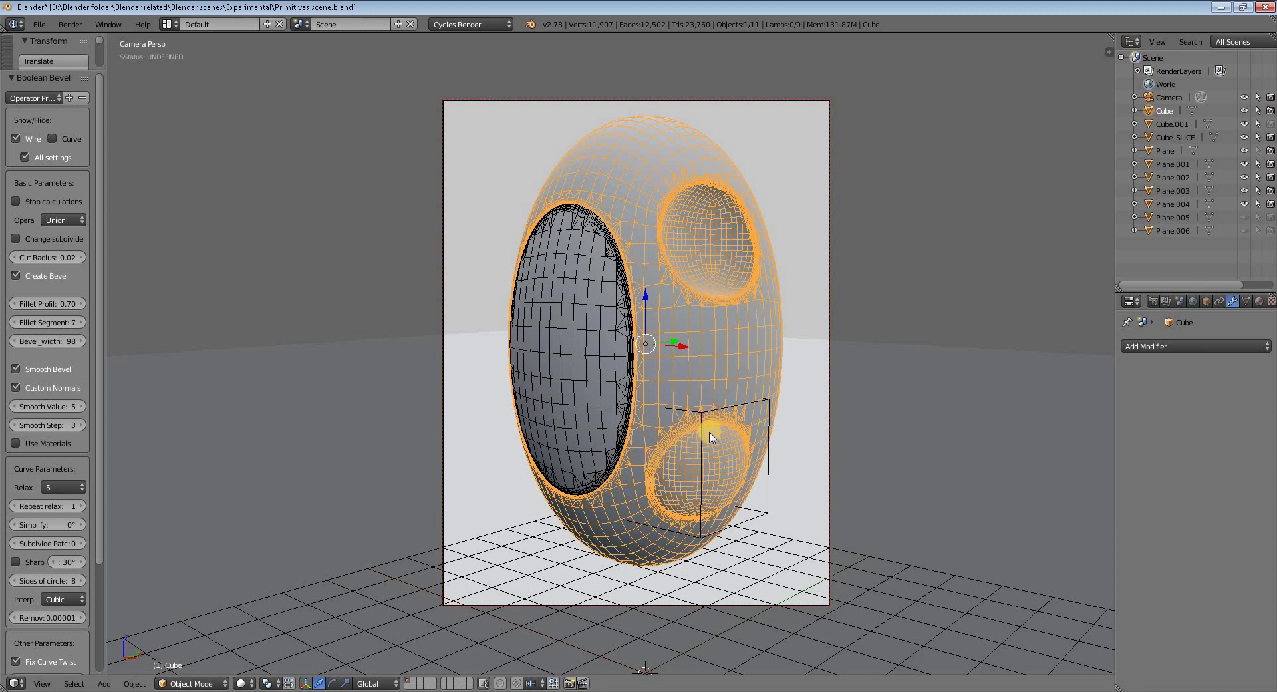
# Step: Raise the Boolean Bevel Cut Radius from 0.02 to 0.04 for a wider bump fillet
pyautogui.click(81, 257)
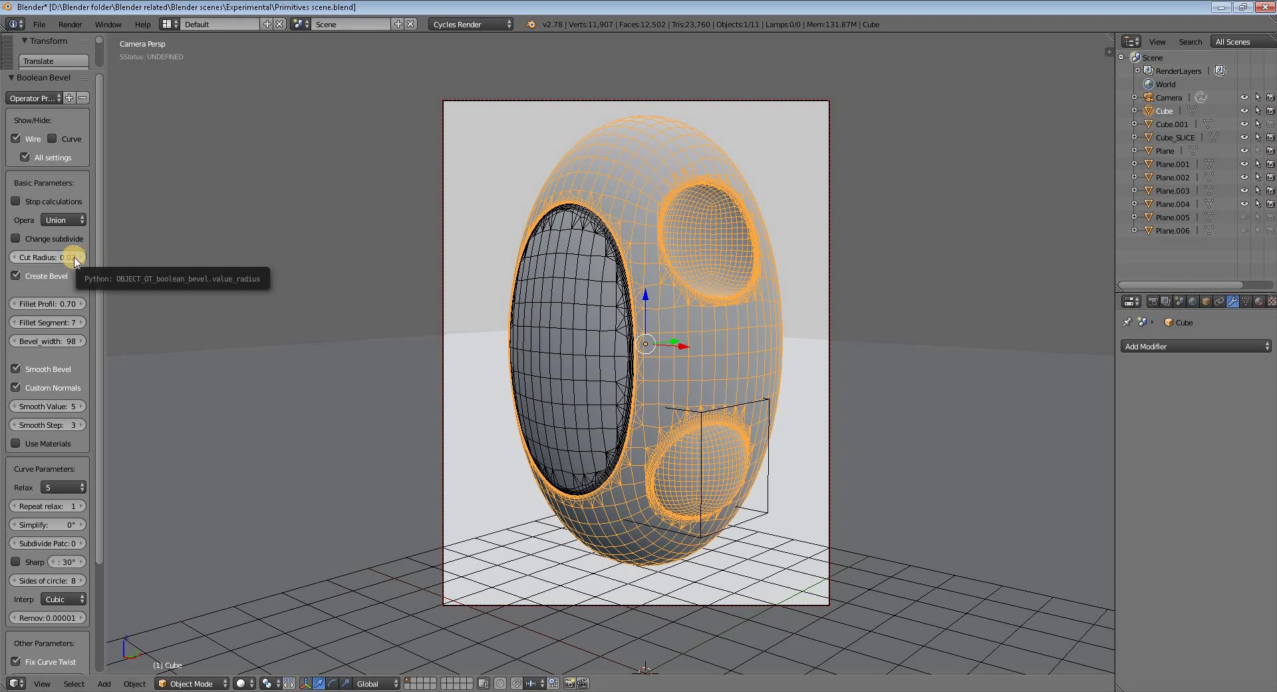
pyautogui.click(81, 258)
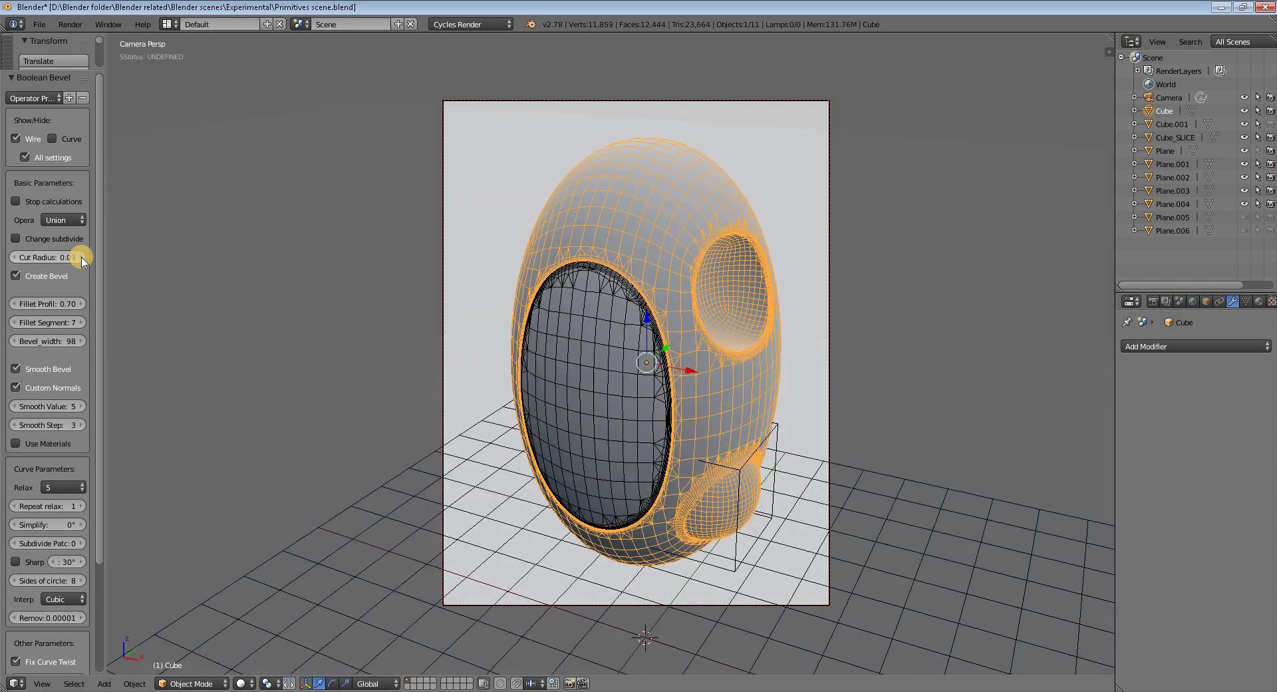
pyautogui.click(81, 258)
pyautogui.moveTo(707, 533); pyautogui.dragTo(748, 539, button='middle')
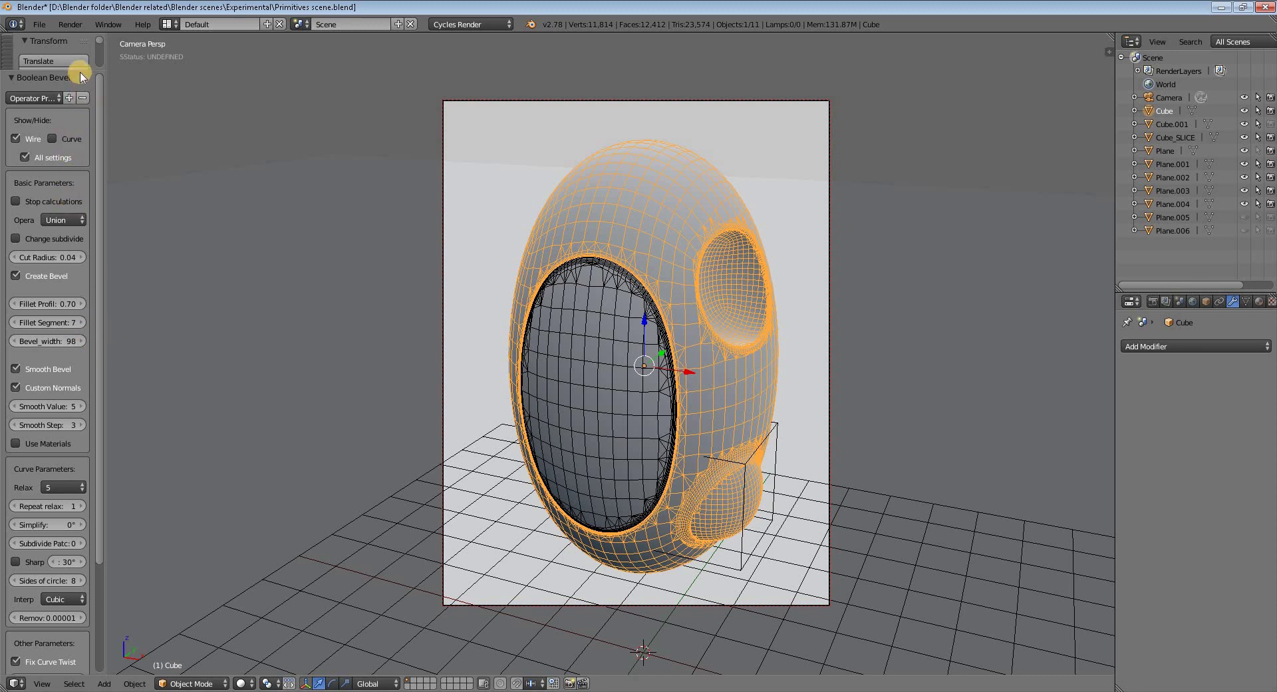
# Step: Apply the modifiers to bake the bump into the egg, then delete the Cube.001 sphere
pyautogui.moveTo(79, 70); pyautogui.dragTo(78, 422)
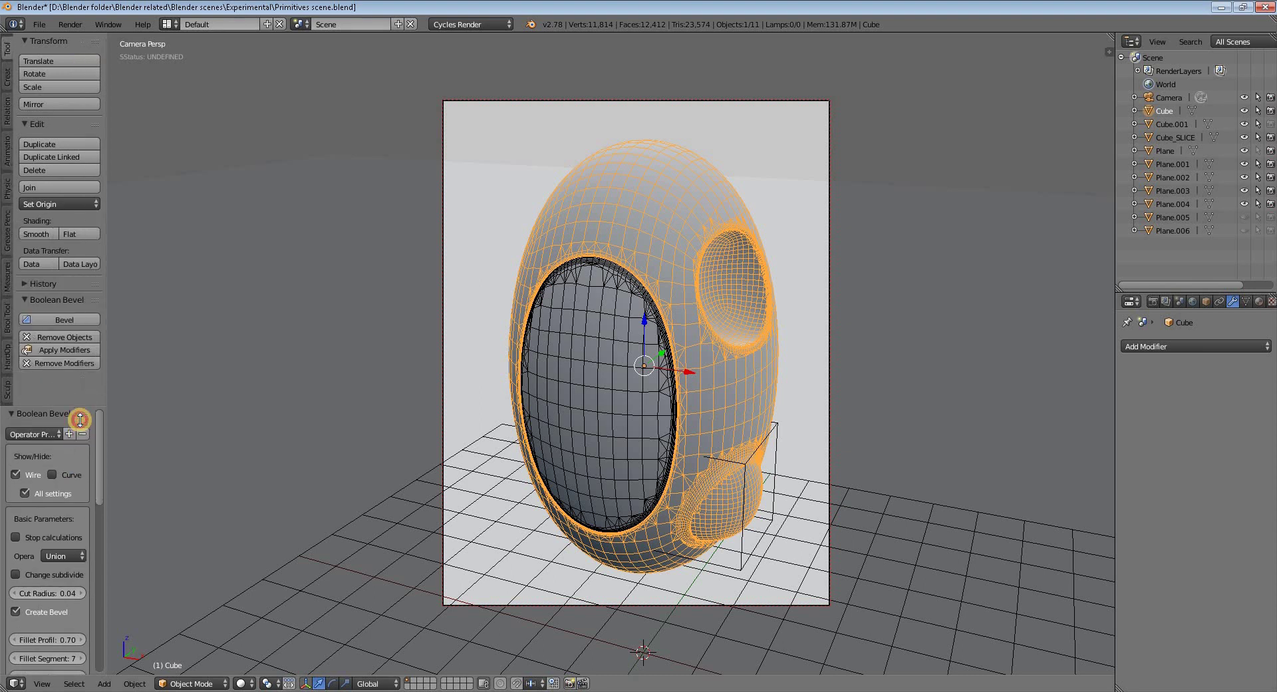
pyautogui.click(79, 349)
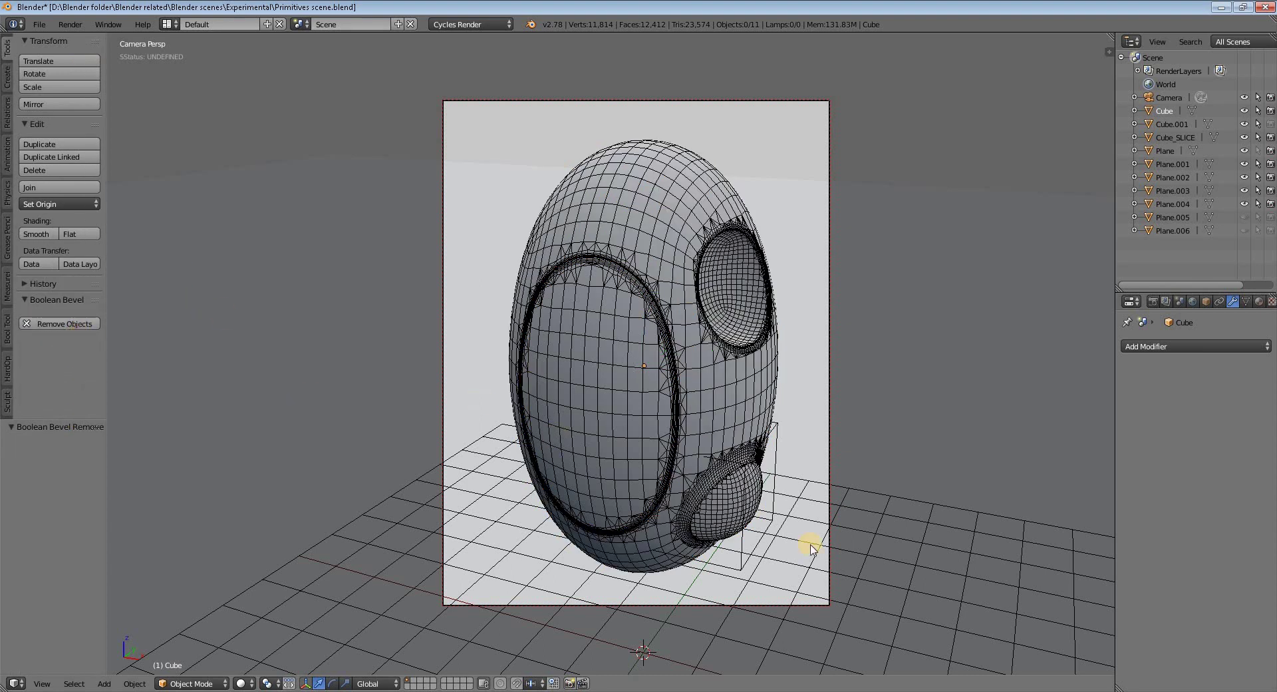
pyautogui.rightClick(756, 454)
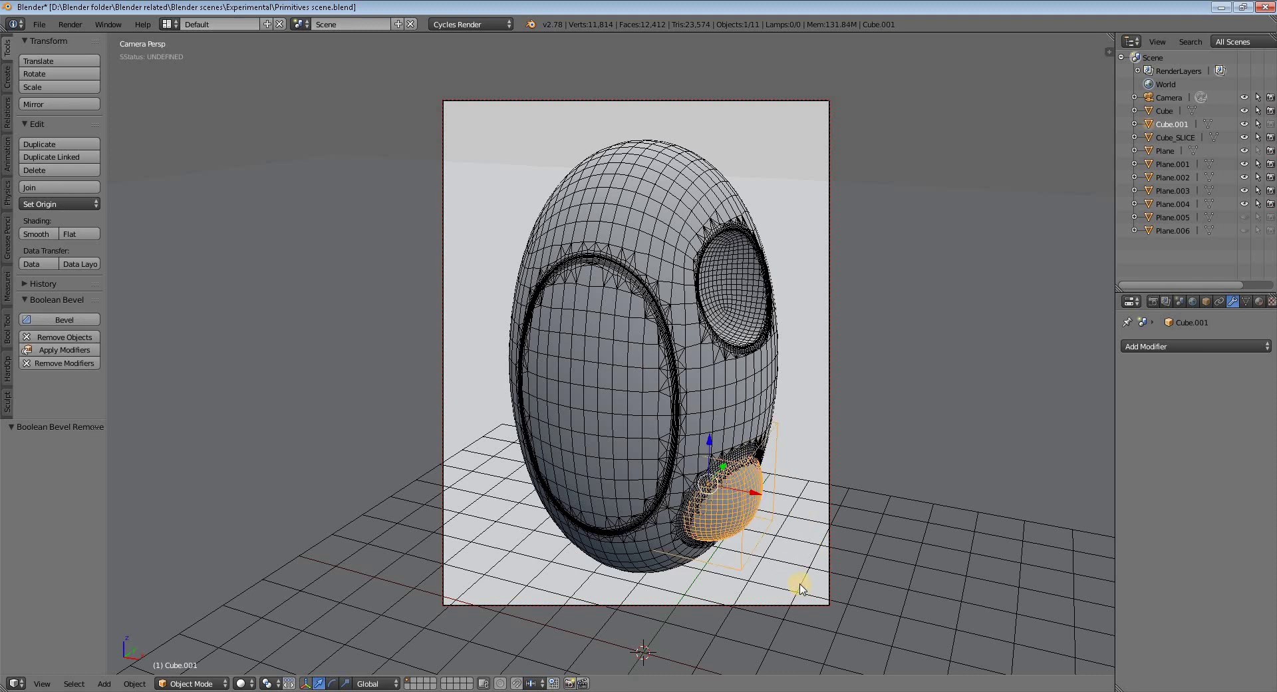
pyautogui.press('x')
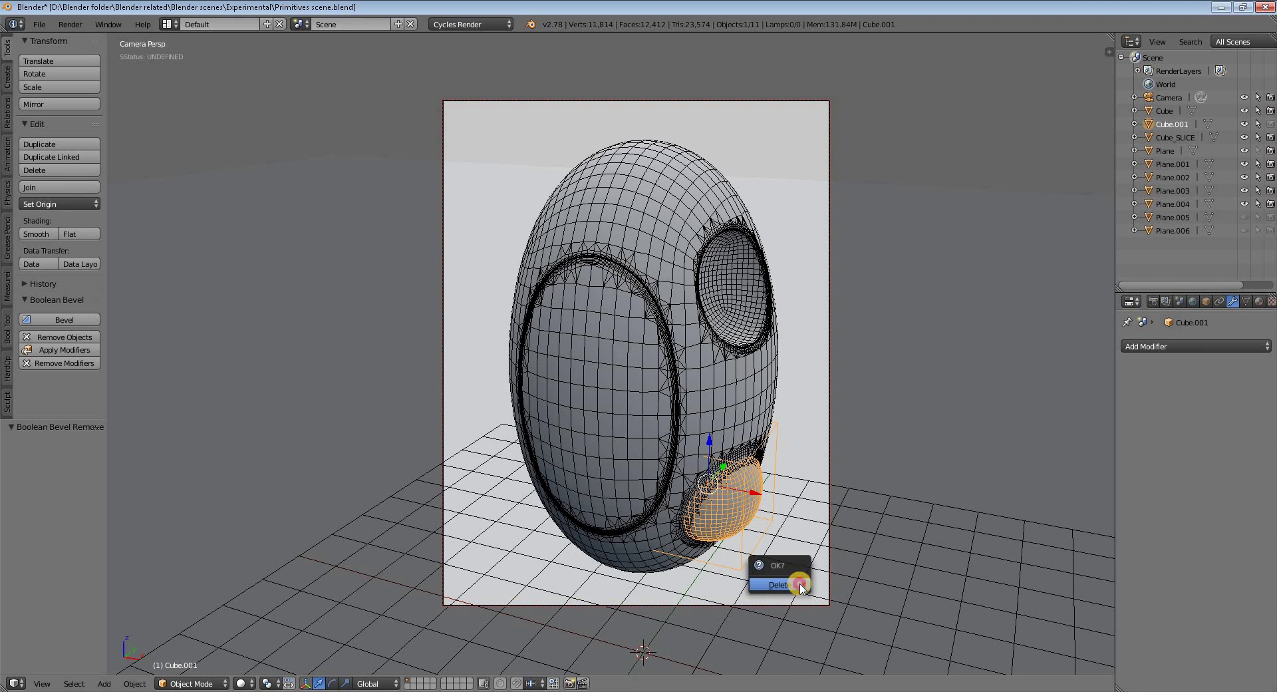
pyautogui.click(799, 585)
# Step: Give the Cube_SLICE inner panel Material.003, deselect all, and render the scene in Cycles
pyautogui.rightClick(648, 420)
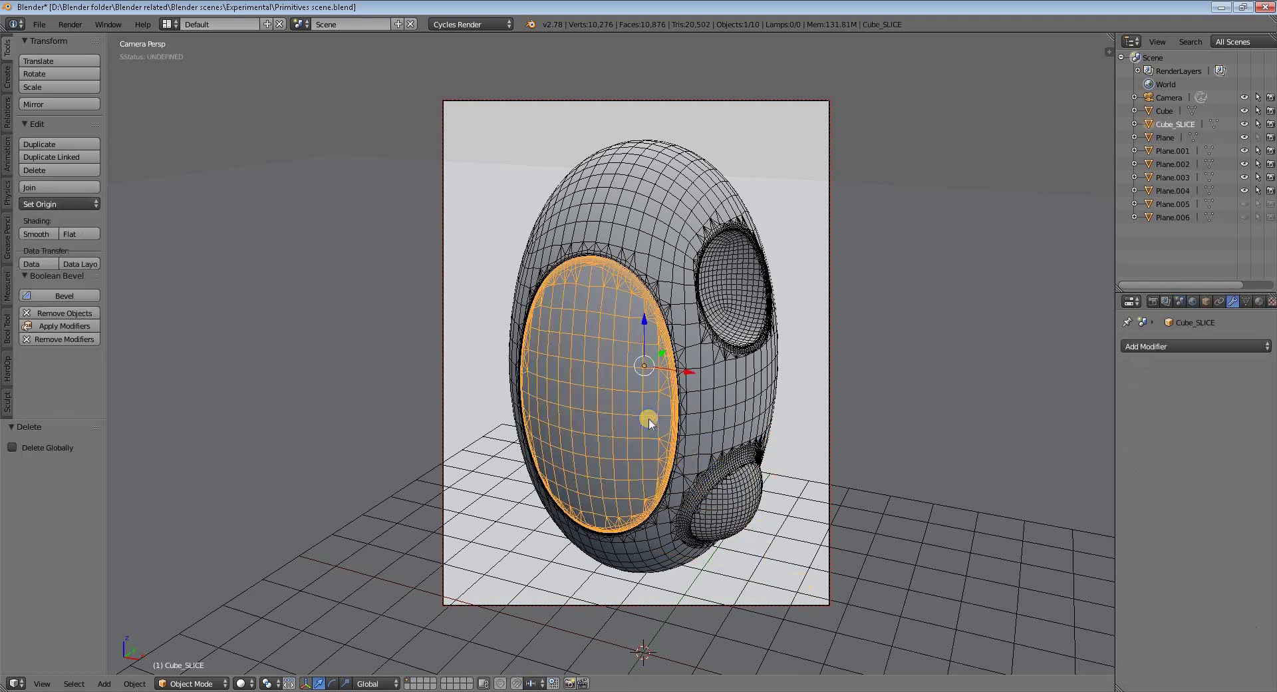
pyautogui.click(1259, 302)
pyautogui.click(1133, 392)
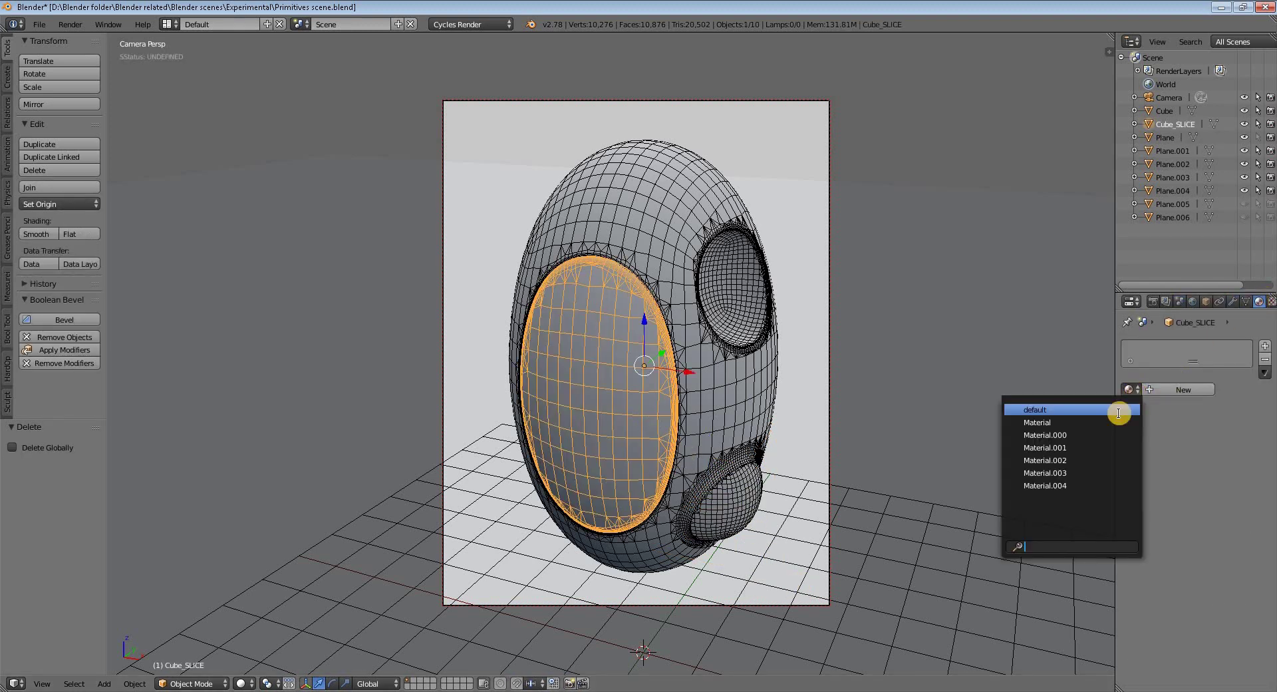
pyautogui.click(1064, 473)
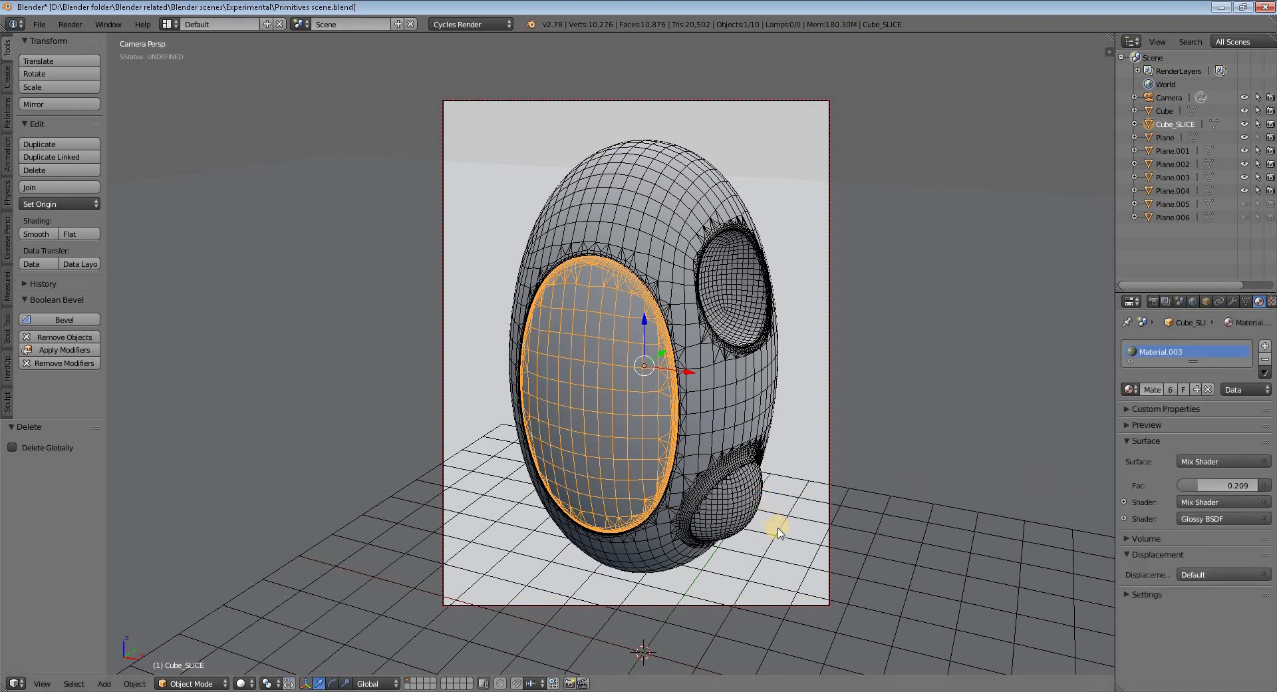
pyautogui.press('a')
pyautogui.press('F12')
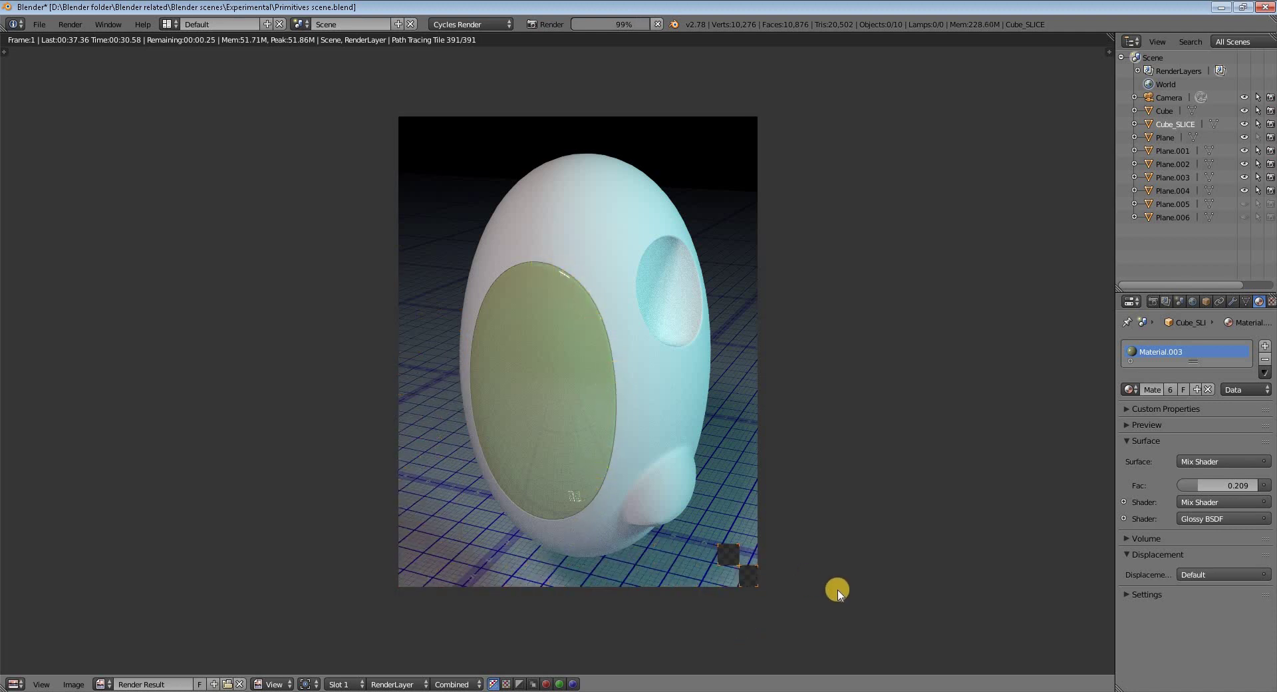
# Step: Back in the 3D View, assign the glossy Material to the egg body and re-render
pyautogui.click(15, 683)
pyautogui.click(40, 663)
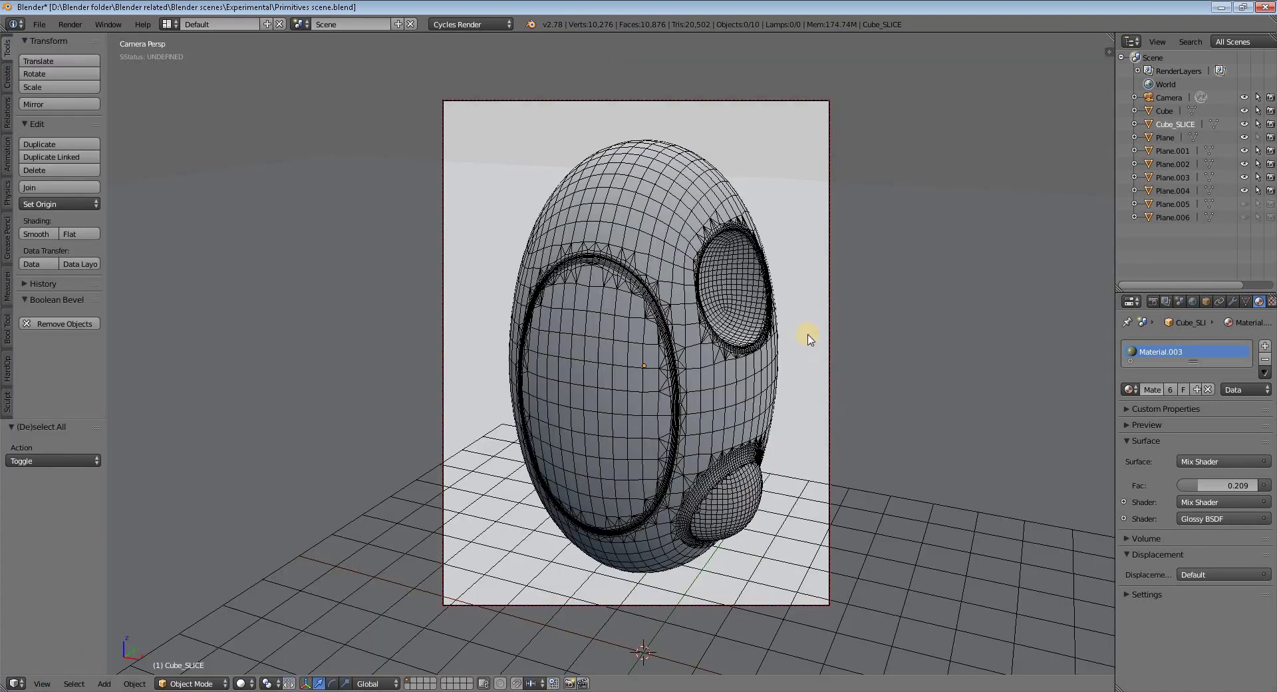
pyautogui.rightClick(735, 369)
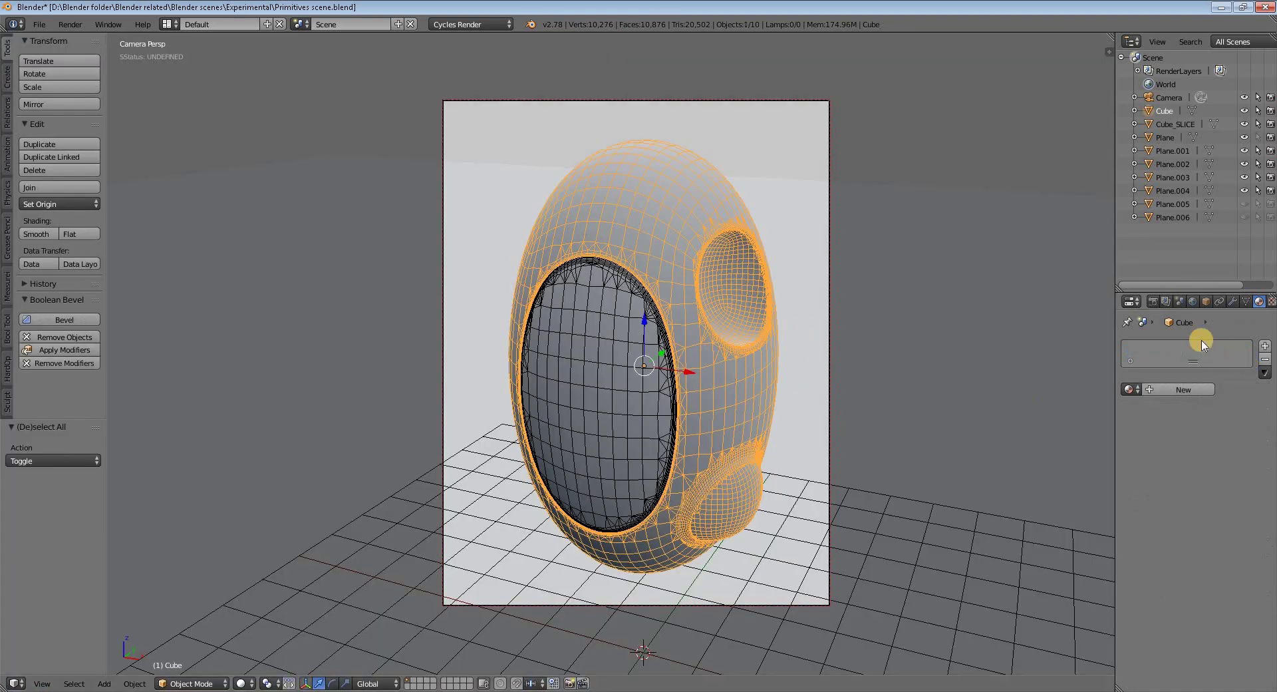
pyautogui.click(1133, 388)
pyautogui.click(1060, 430)
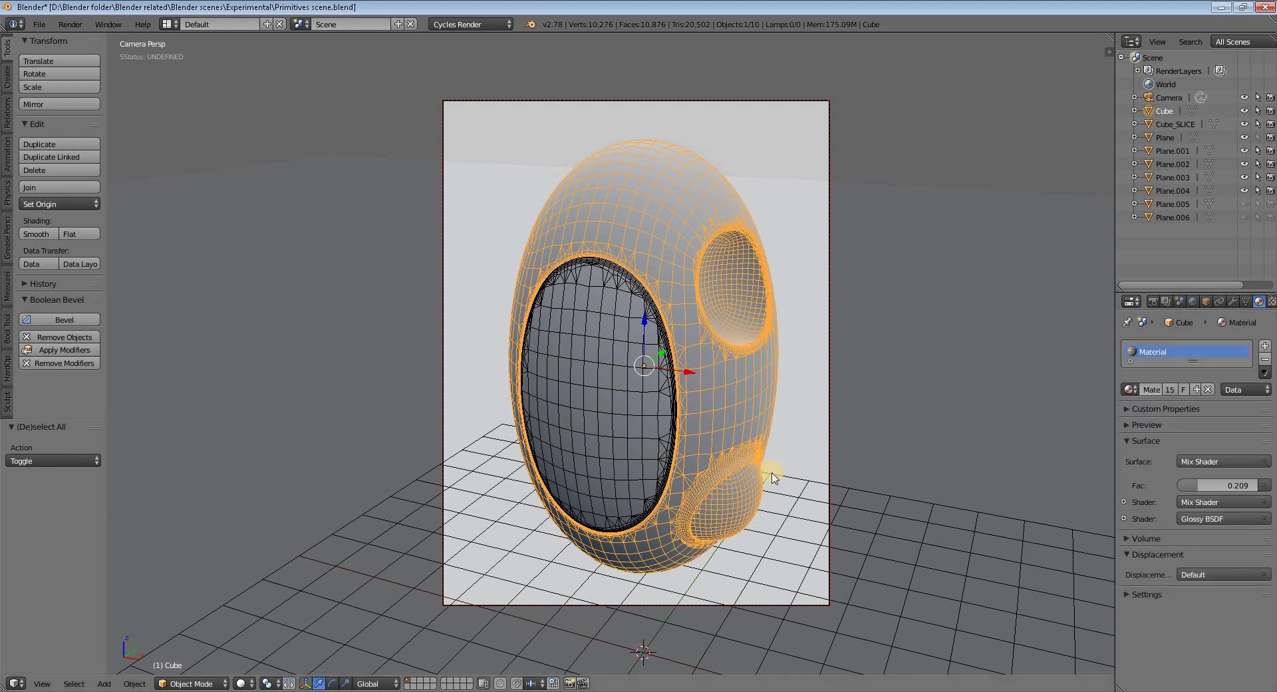
pyautogui.press('a')
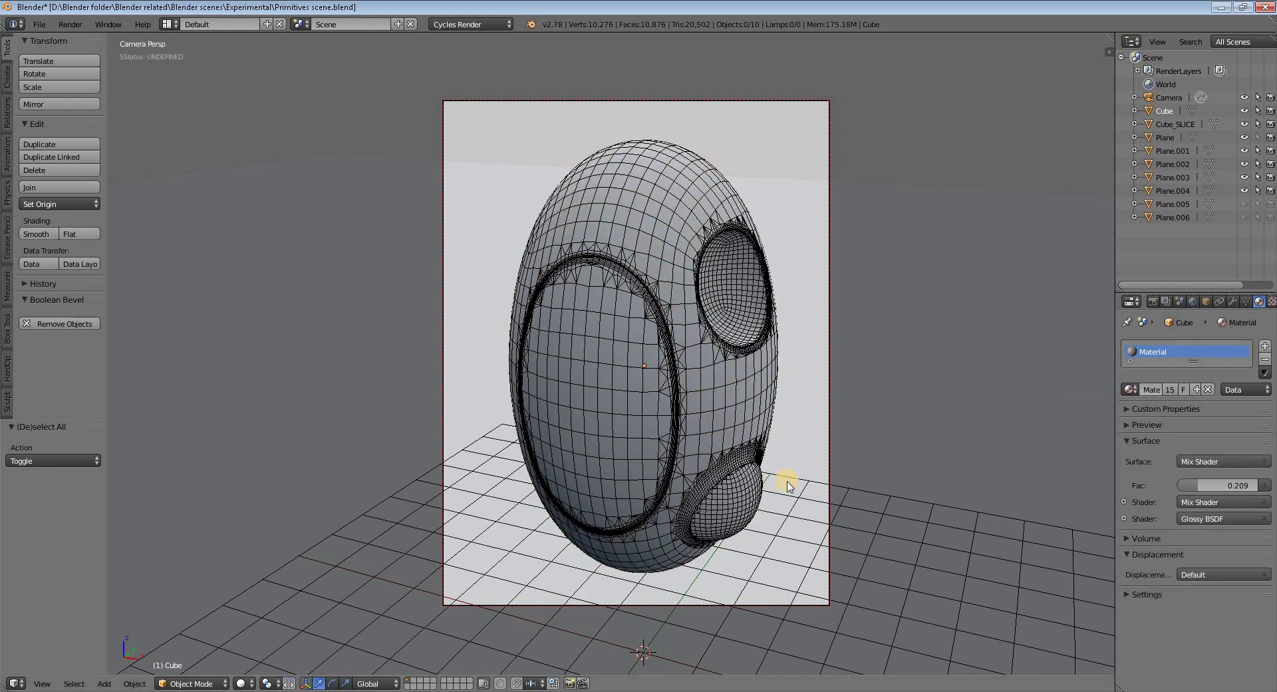
pyautogui.press('F12')
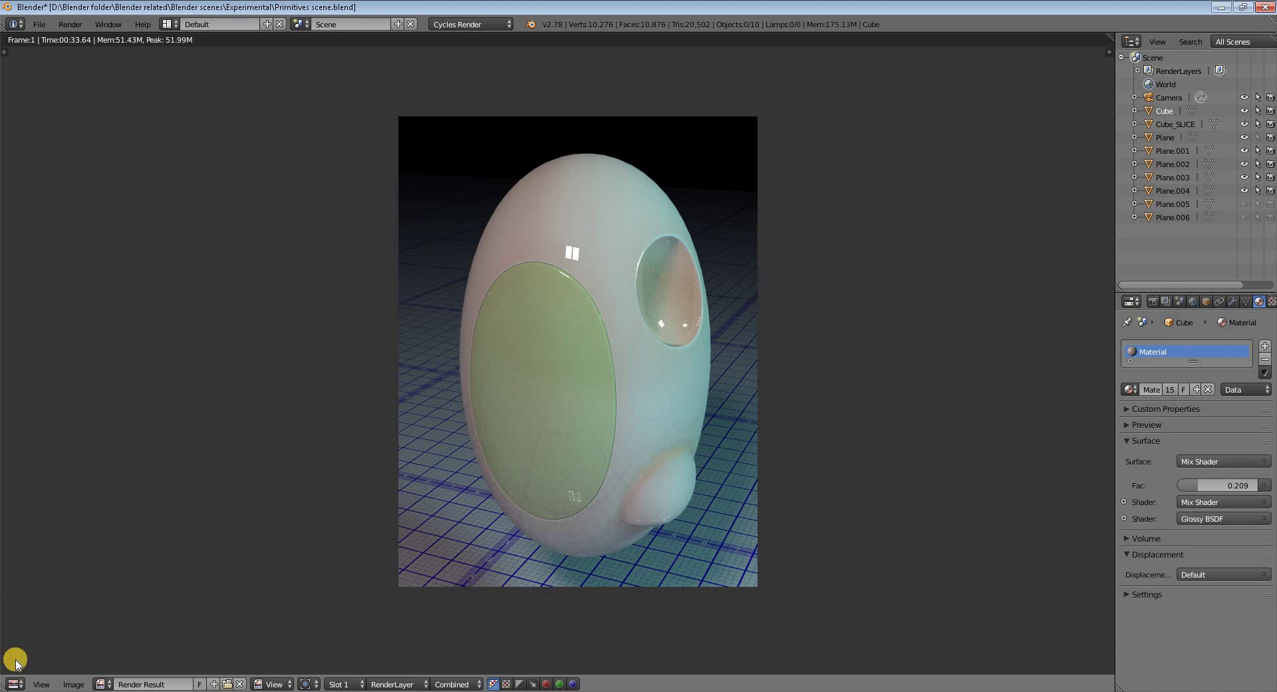
# Step: Once the render finishes, switch the render window back to the 3D View
pyautogui.click(17, 683)
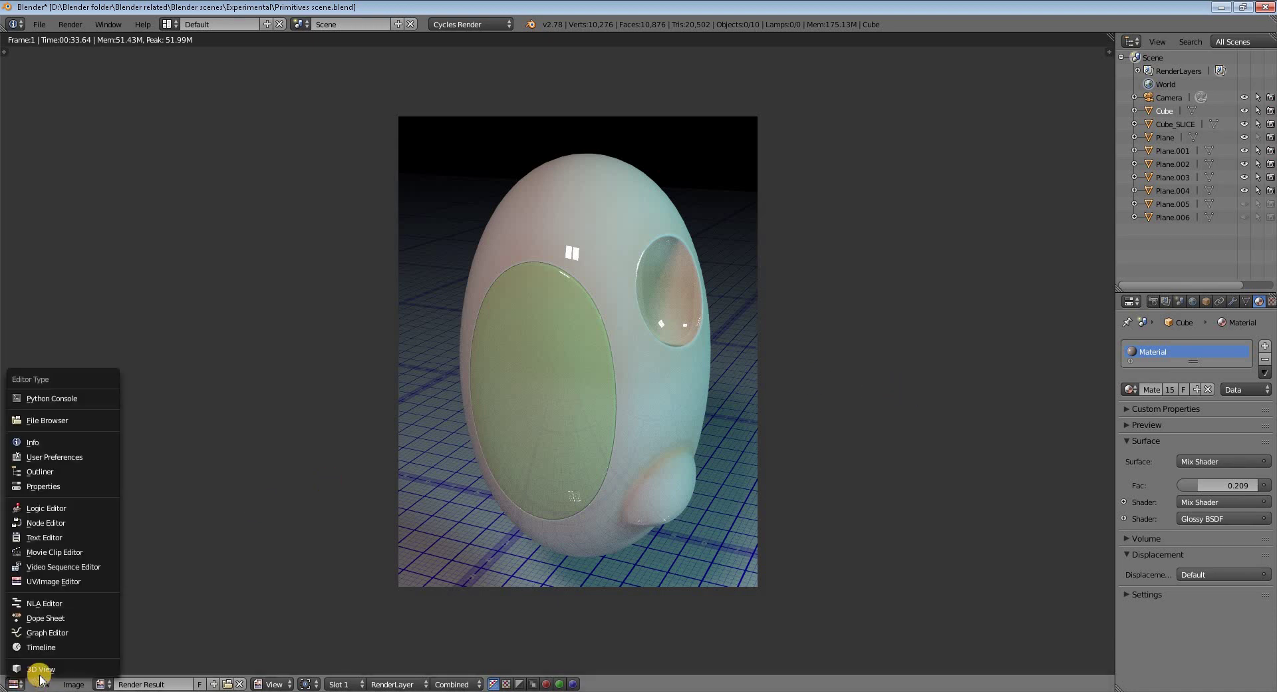
pyautogui.click(66, 671)
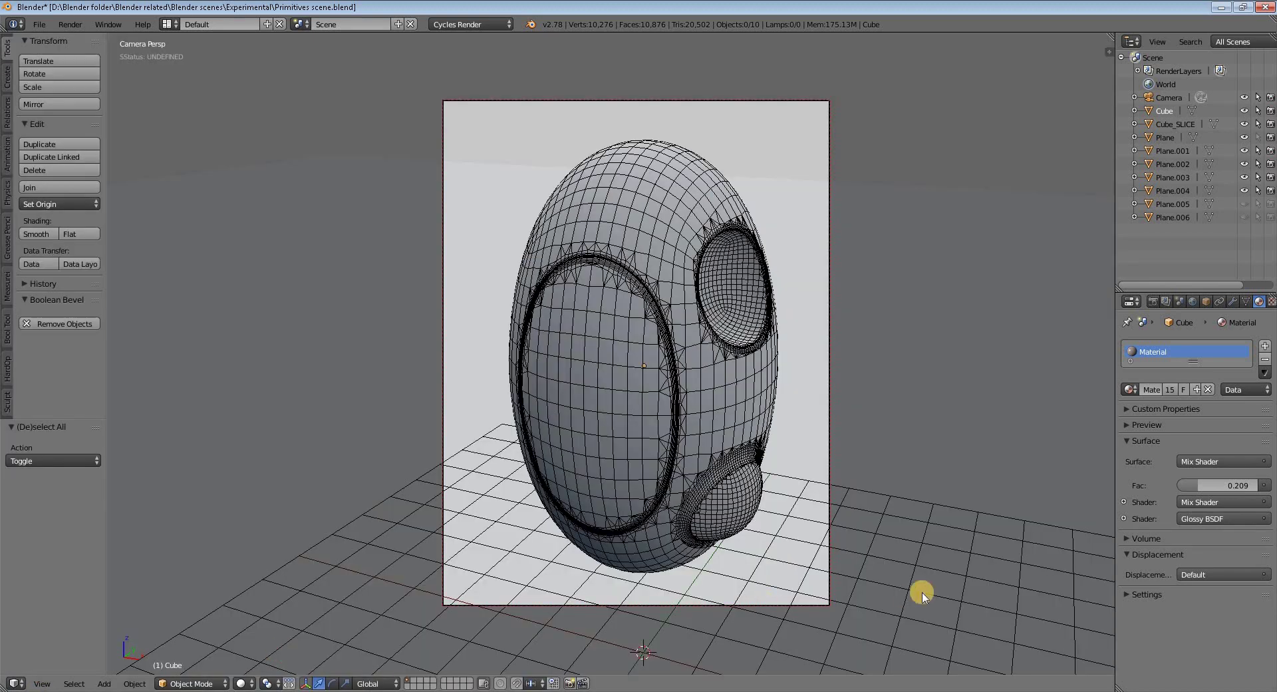